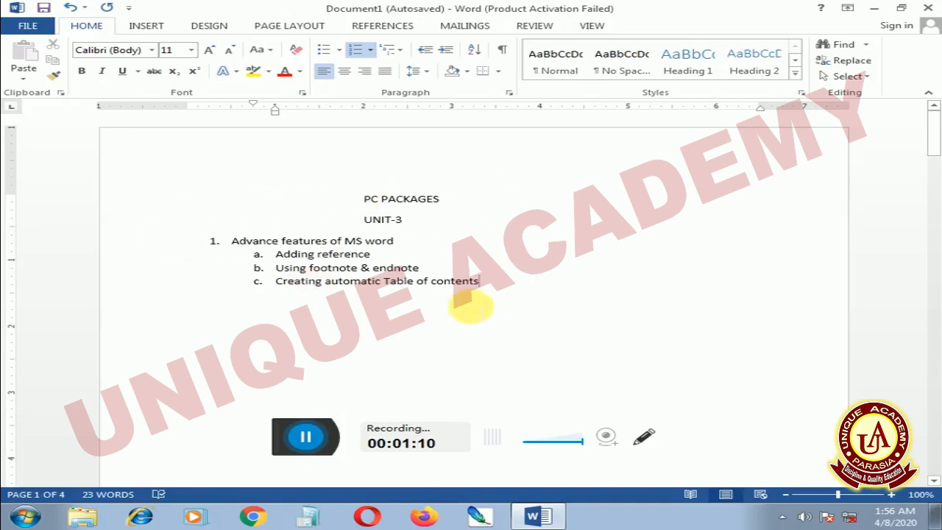
# End the lettered list after "Creating automatic Table of contents" and start a plain paragraph below it.
pyautogui.press('Return')
pyautogui.hotkey('shift', 'Tab')
pyautogui.press('Return')
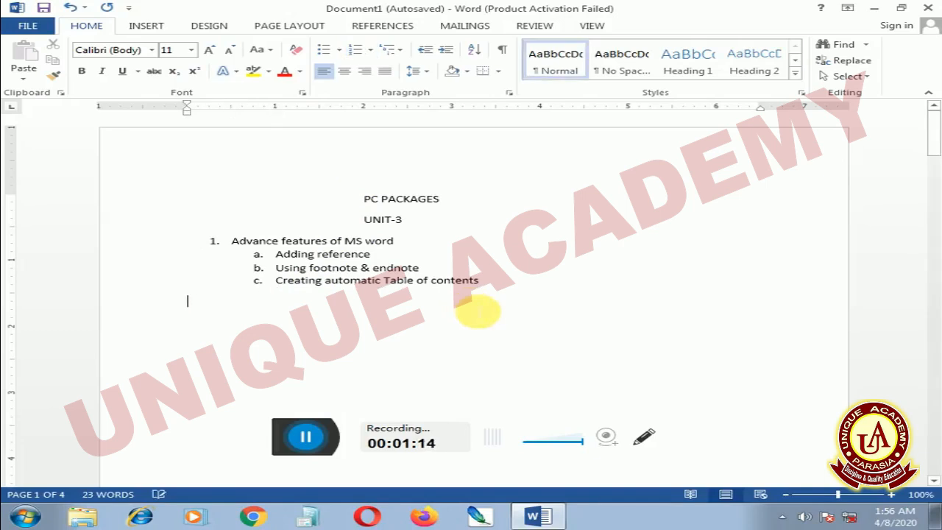
# Try to insert a bibliography below the list and delete the inserted text.
pyautogui.click(382, 27)
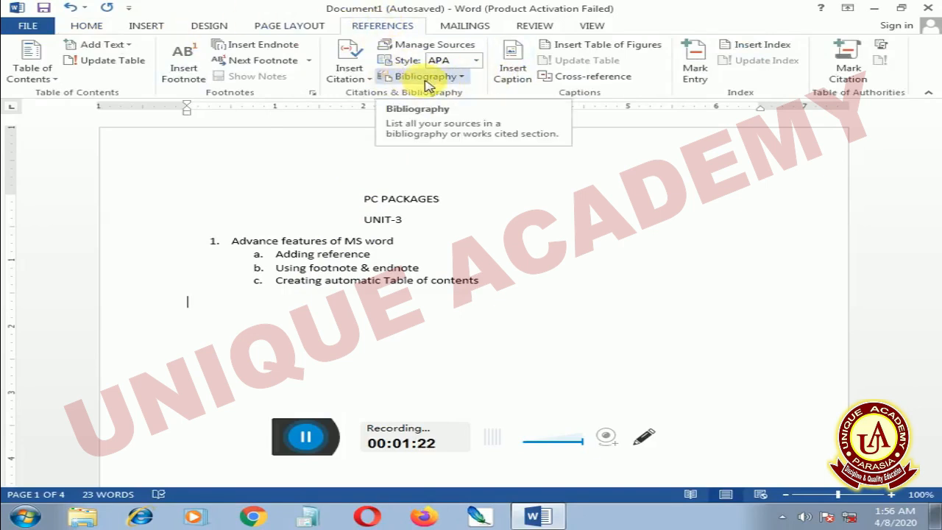
pyautogui.click(462, 79)
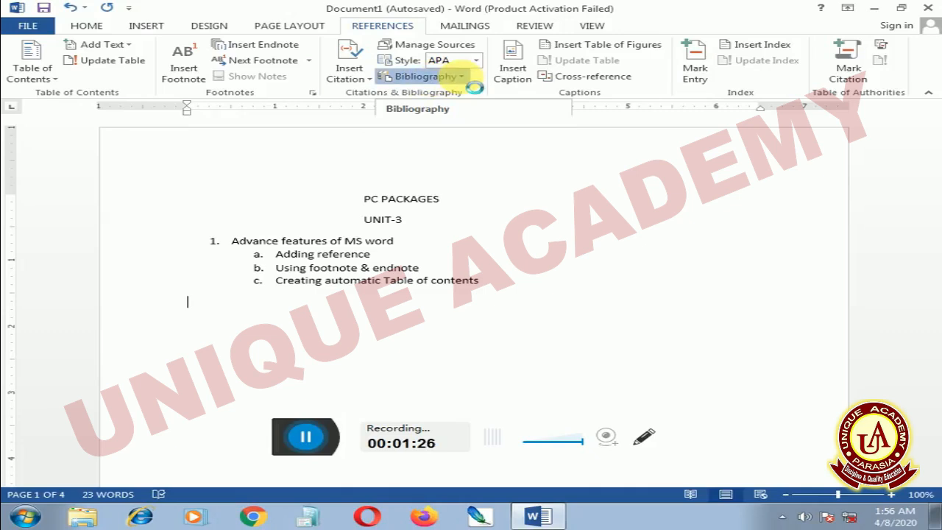
pyautogui.click(471, 83)
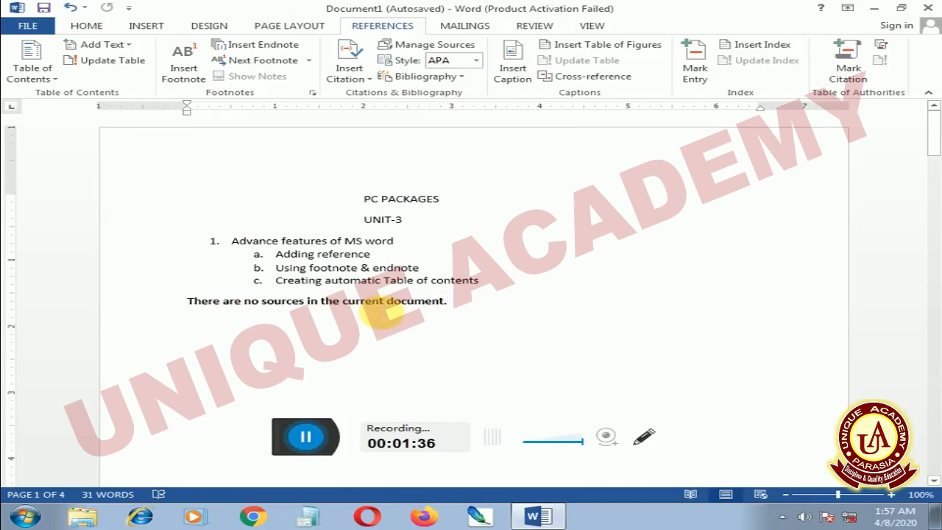
pyautogui.tripleClick(375, 305)
pyautogui.press('BackSpace')
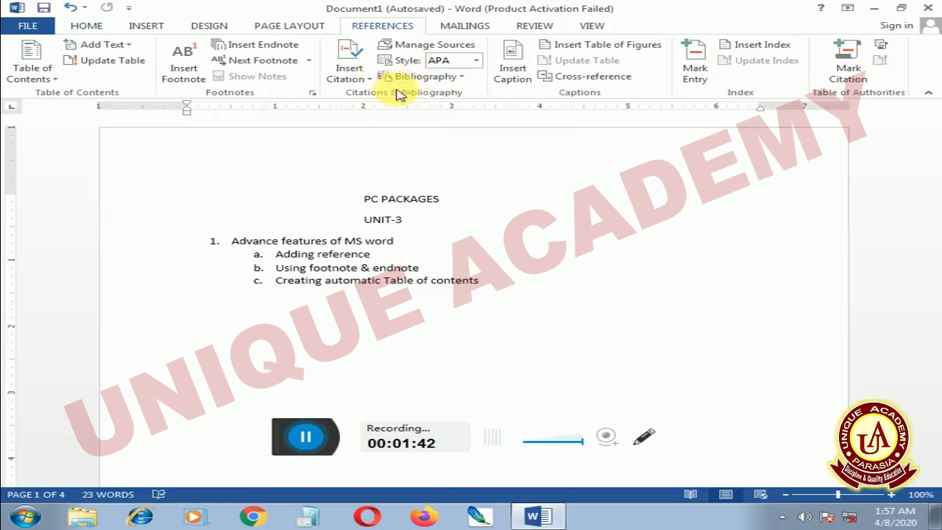
# View the master and current source lists in the Source Manager and close it.
pyautogui.click(458, 47)
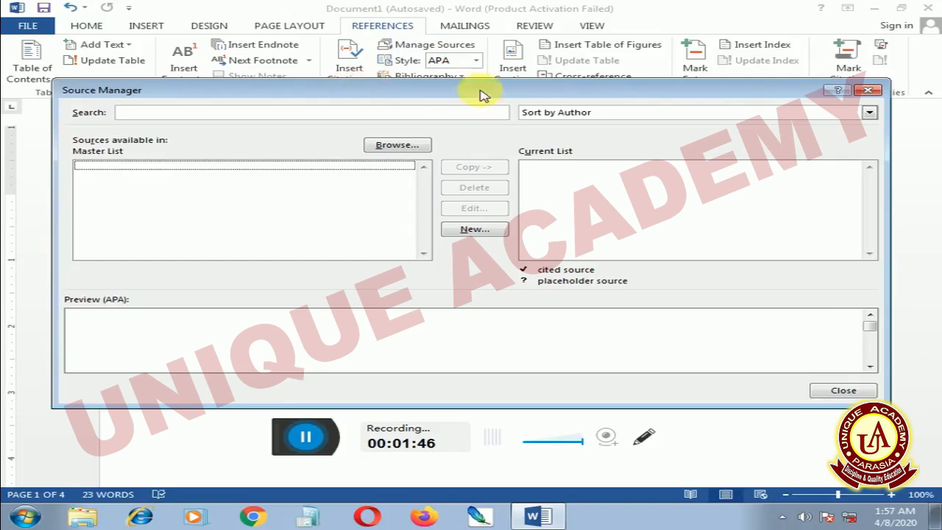
pyautogui.click(867, 90)
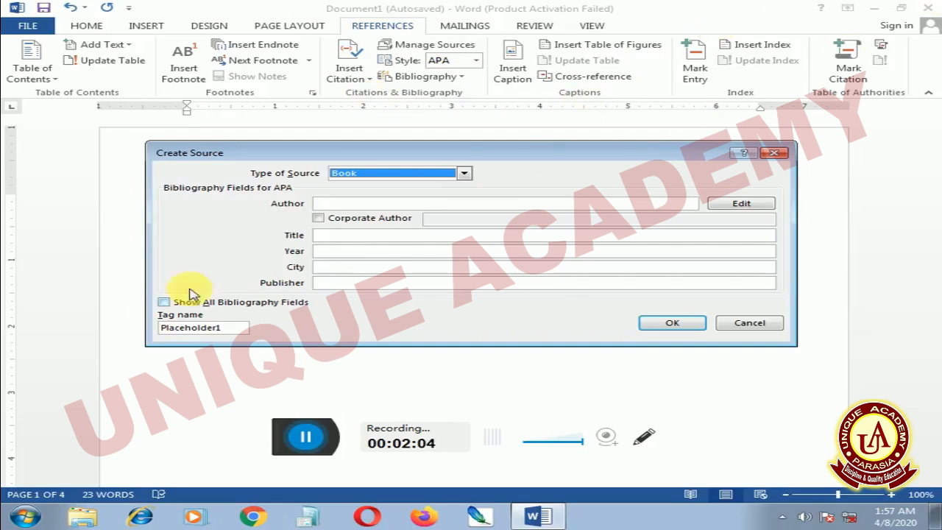
# Enter the author's full name for the new Book source.
pyautogui.click(420, 206)
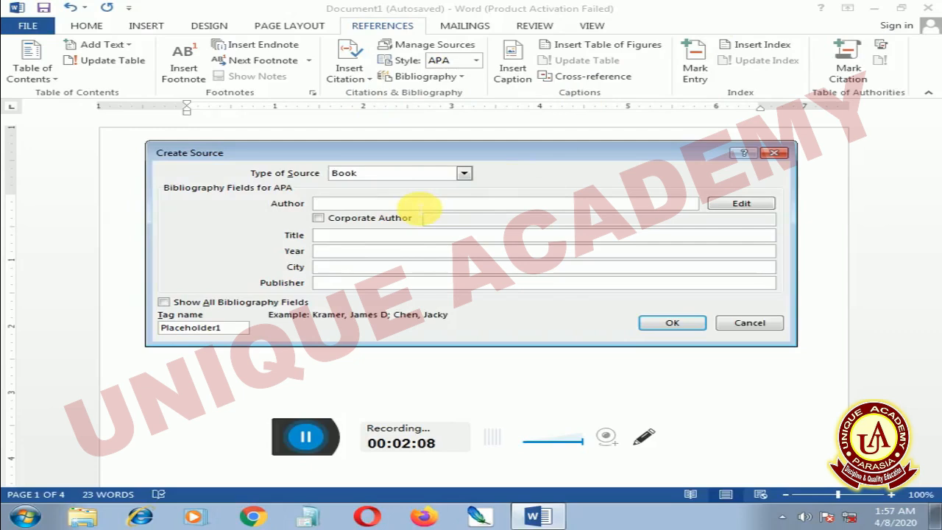
pyautogui.write('aam')
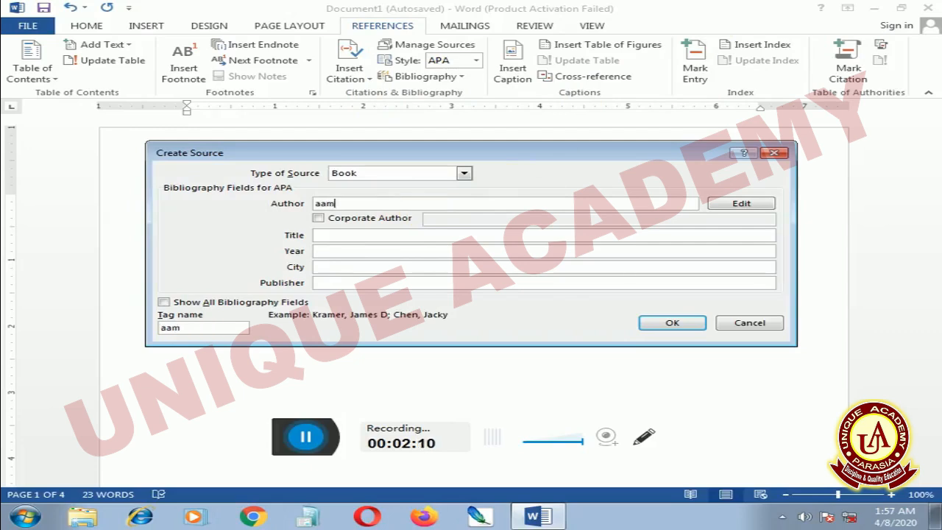
pyautogui.write('i')
pyautogui.press('BackSpace')
pyautogui.press('BackSpace')
pyautogui.press('BackSpace')
pyautogui.press('BackSpace')
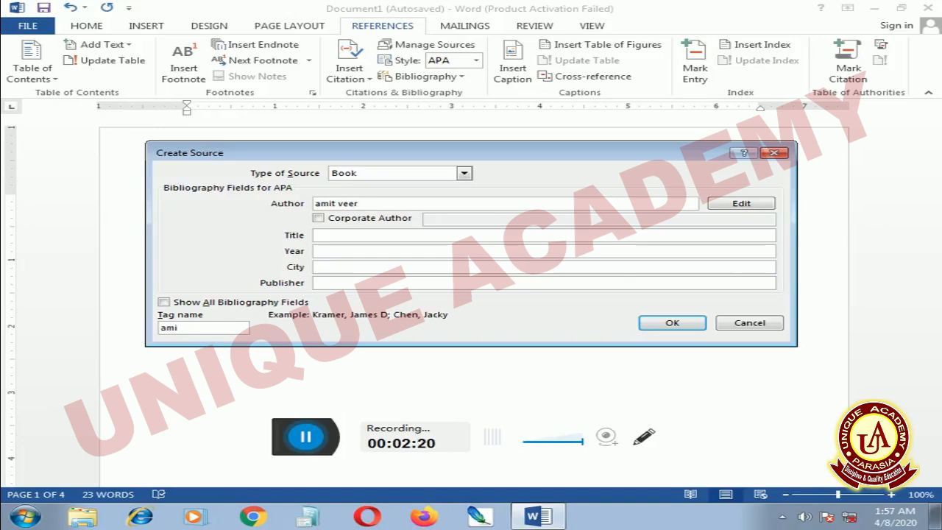
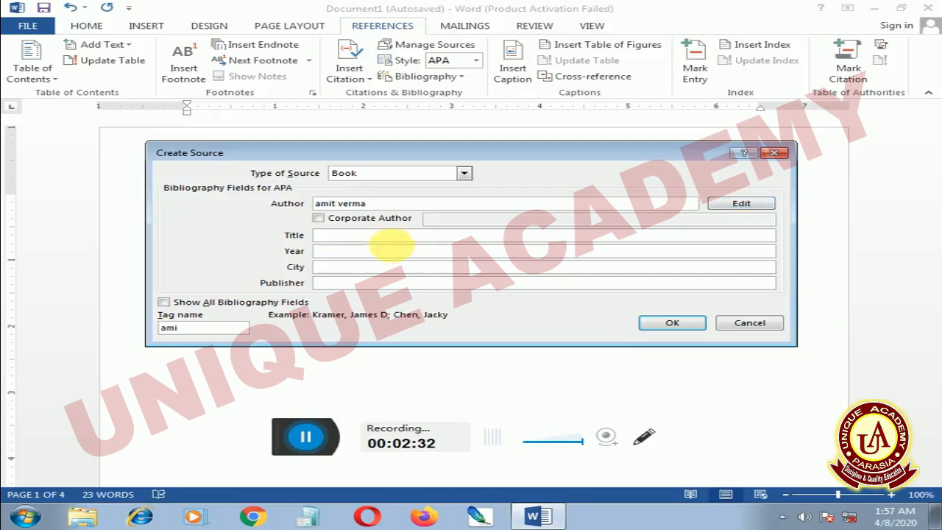
# Set the book source's title to "Bhopal the city of lakes".
pyautogui.click(397, 237)
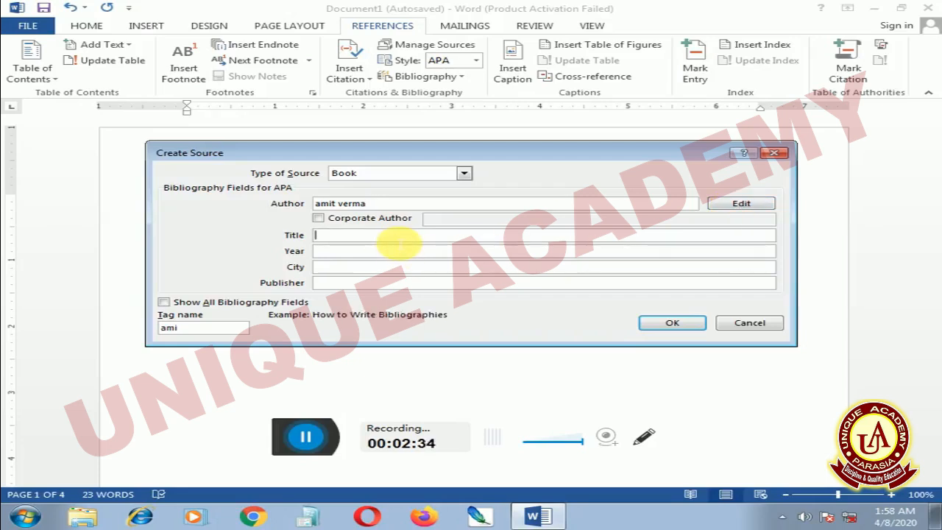
pyautogui.write('Bho')
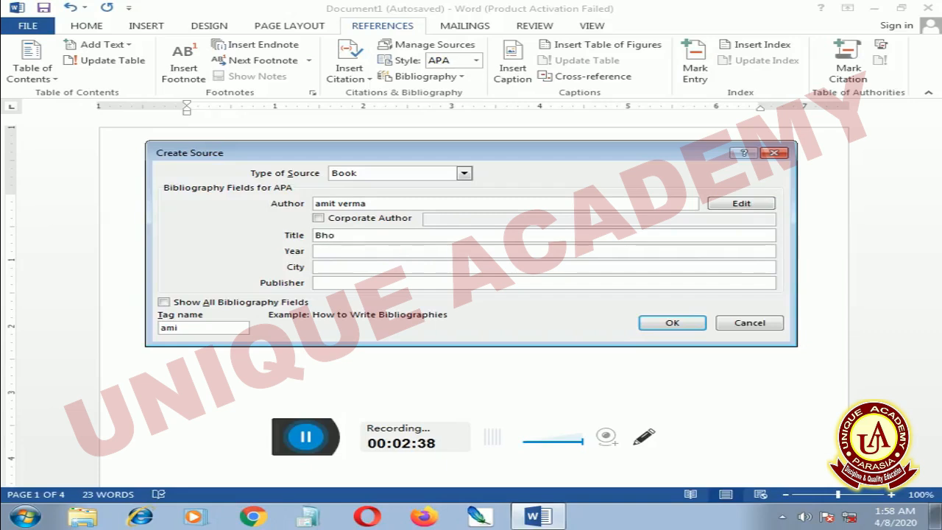
pyautogui.write('s')
pyautogui.write('a')
pyautogui.write('l')
pyautogui.write(' h')
pyautogui.press('BackSpace')
pyautogui.write('the ')
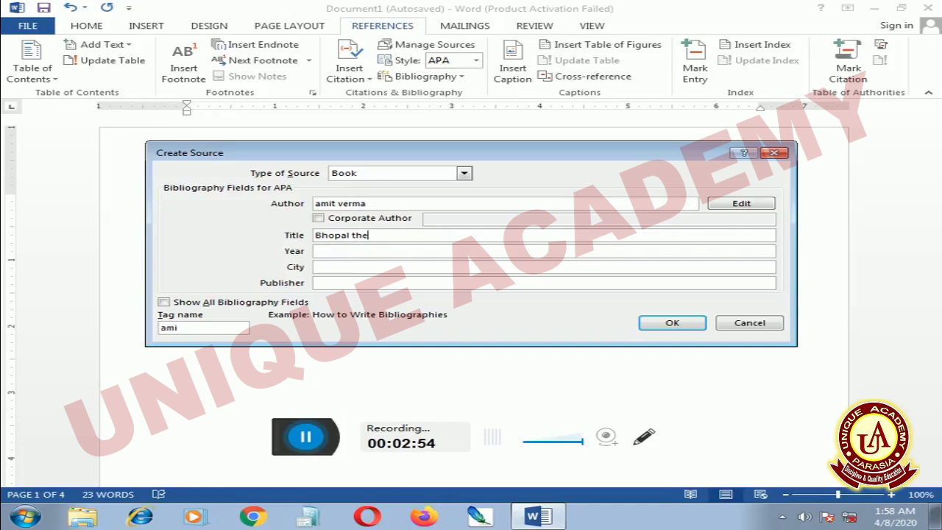
pyautogui.write('city of lakes')
# Set the book source's year to 2016 and its city to "bhopal".
pyautogui.click(404, 252)
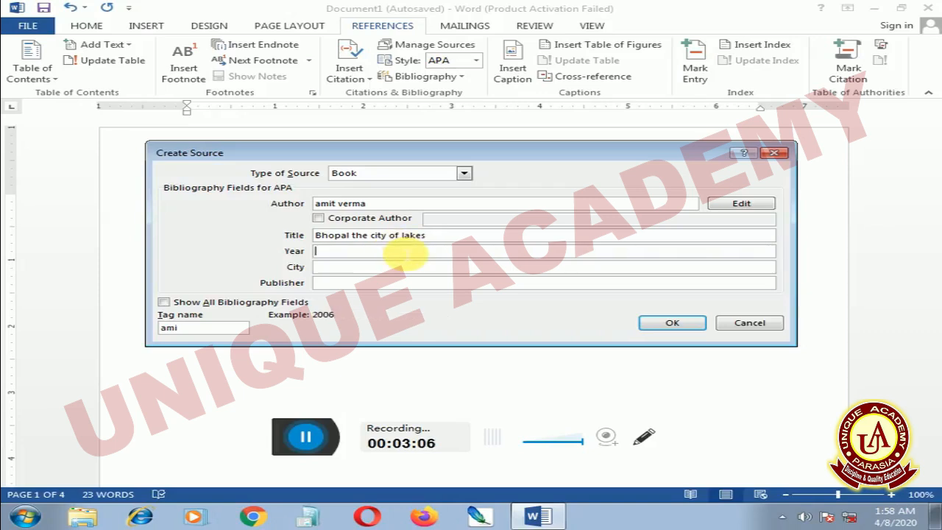
pyautogui.write('2016')
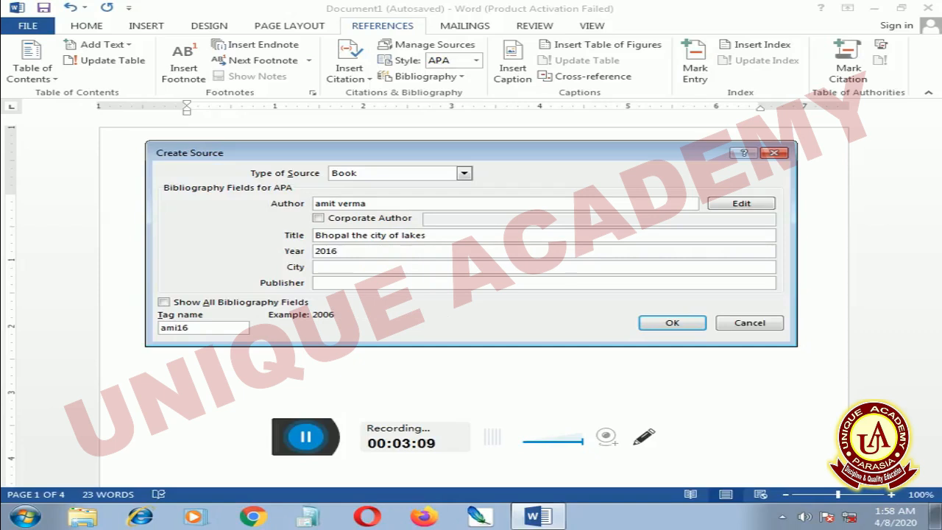
pyautogui.click(378, 272)
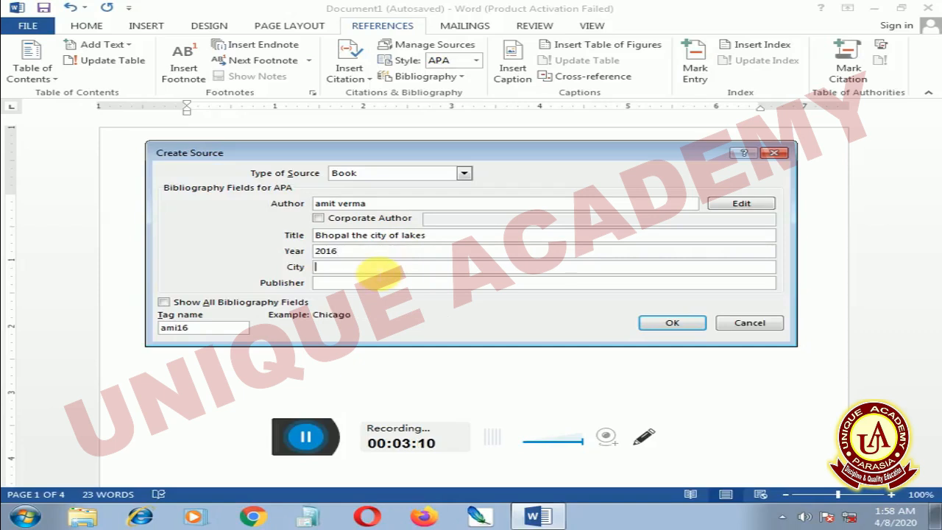
pyautogui.write('bhop')
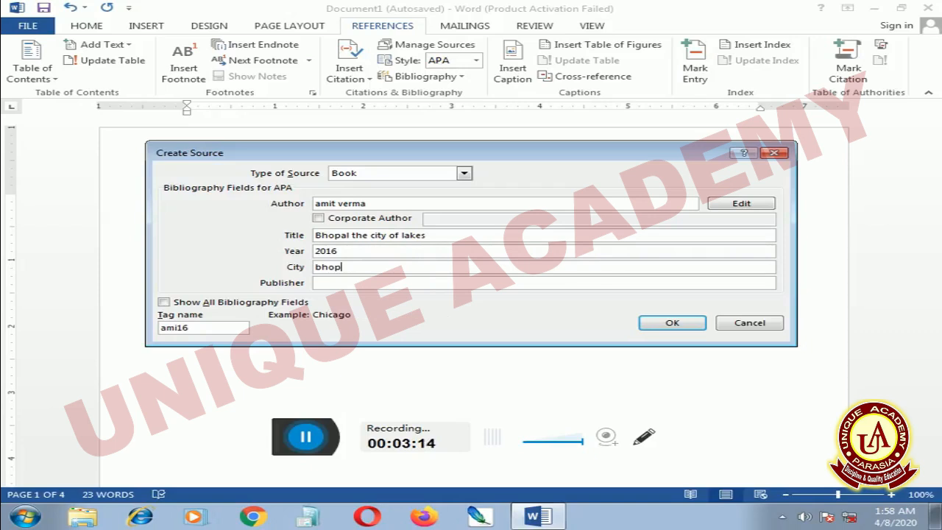
pyautogui.write('al')
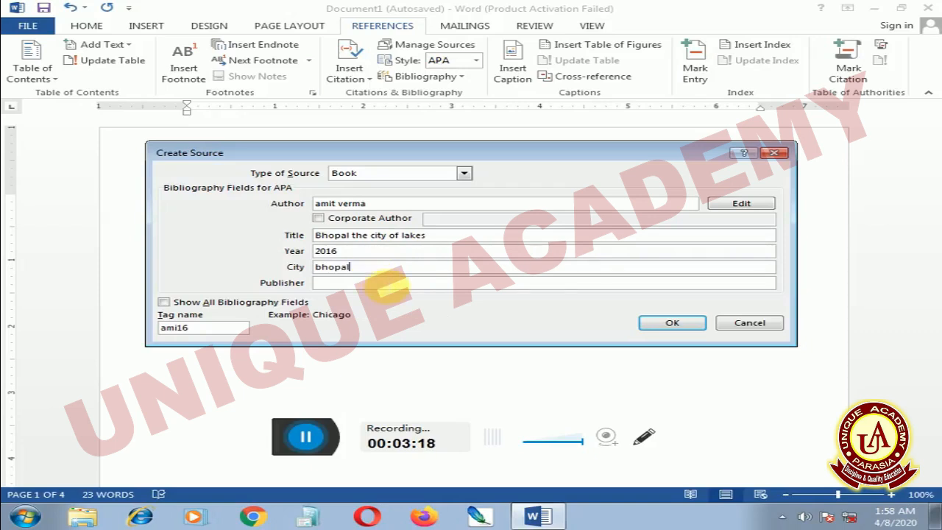
# Set the book source's publisher to "raj publisher".
pyautogui.click(384, 284)
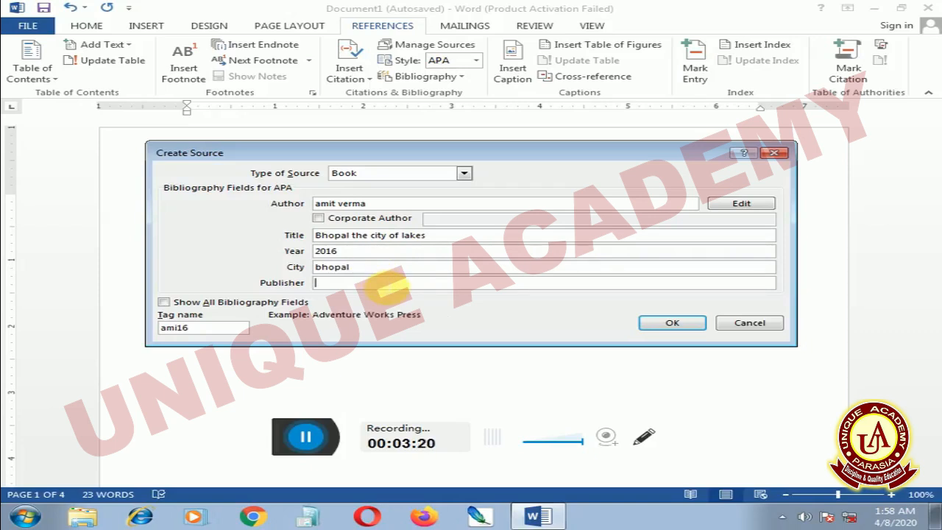
pyautogui.write('raj pu')
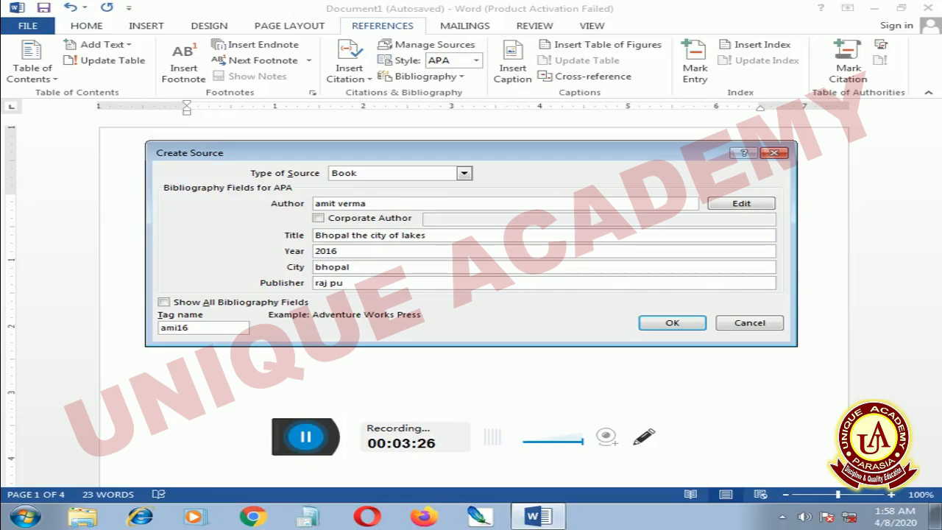
pyautogui.write('blish')
pyautogui.write('er')
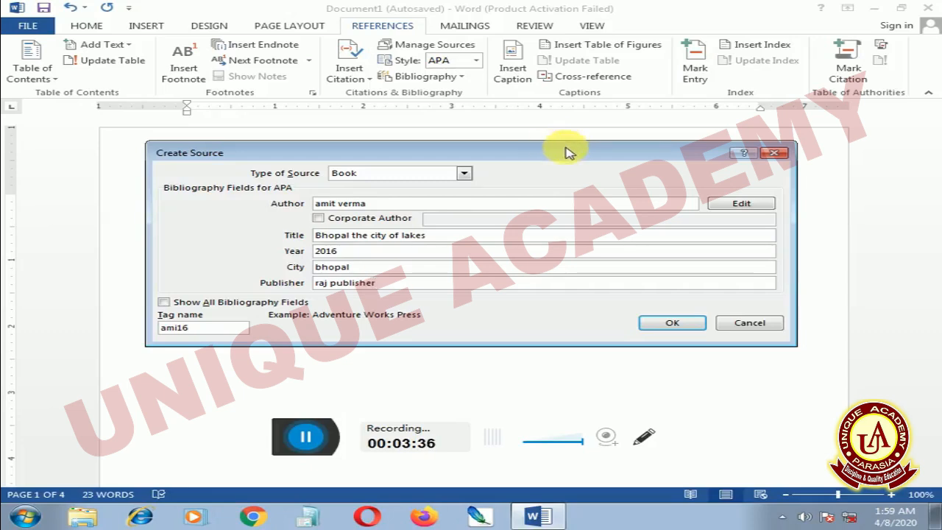
# Show all bibliography fields of the source, look through the additional ones, and hide them again.
pyautogui.click(164, 302)
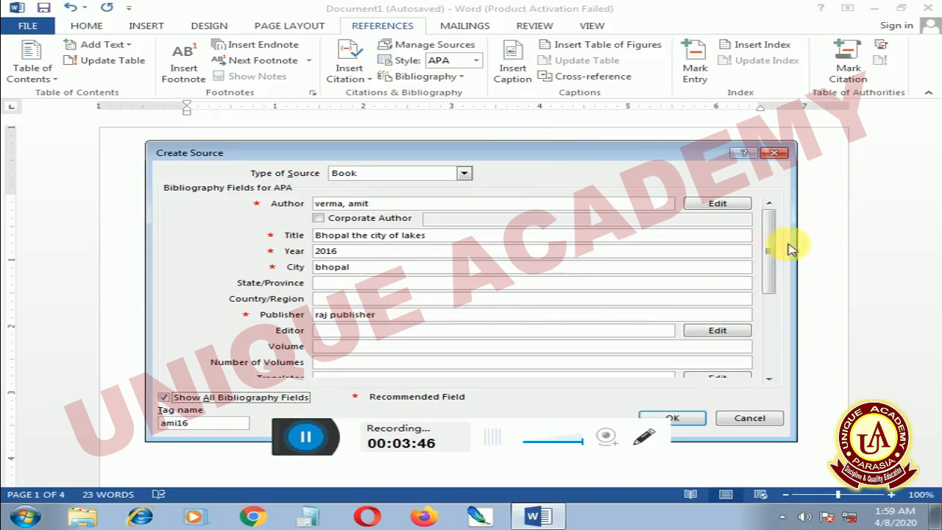
pyautogui.moveTo(778, 248); pyautogui.dragTo(770, 327)
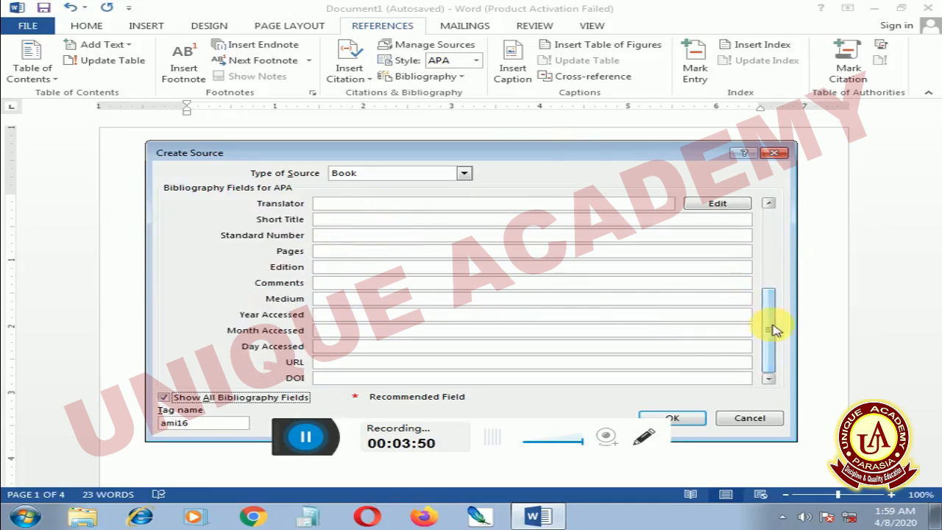
pyautogui.moveTo(770, 315); pyautogui.dragTo(756, 241)
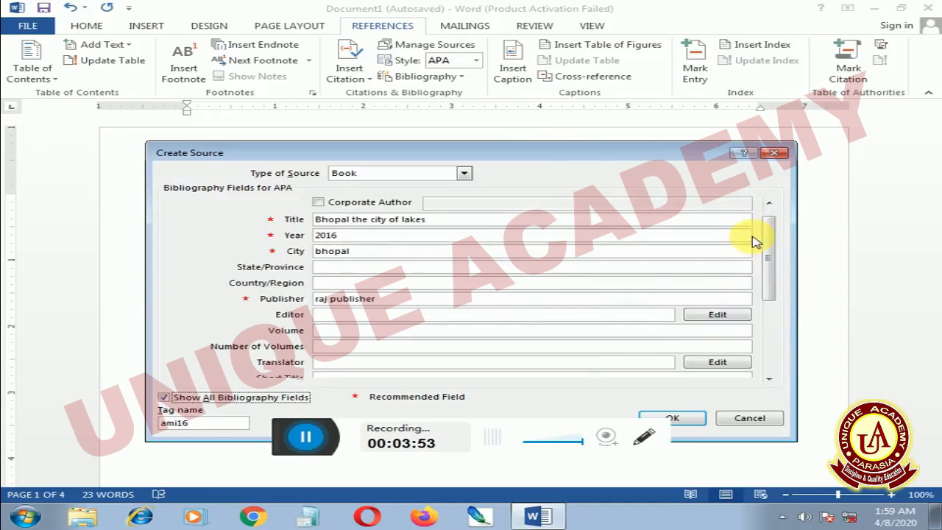
pyautogui.click(164, 397)
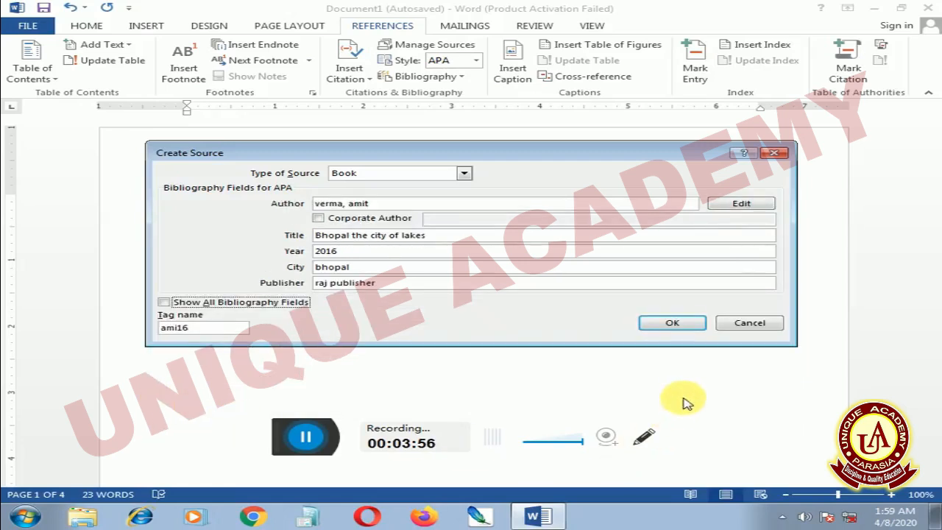
# Confirm the new source to insert its citation, and insert a bibliography on a new line below it.
pyautogui.click(683, 325)
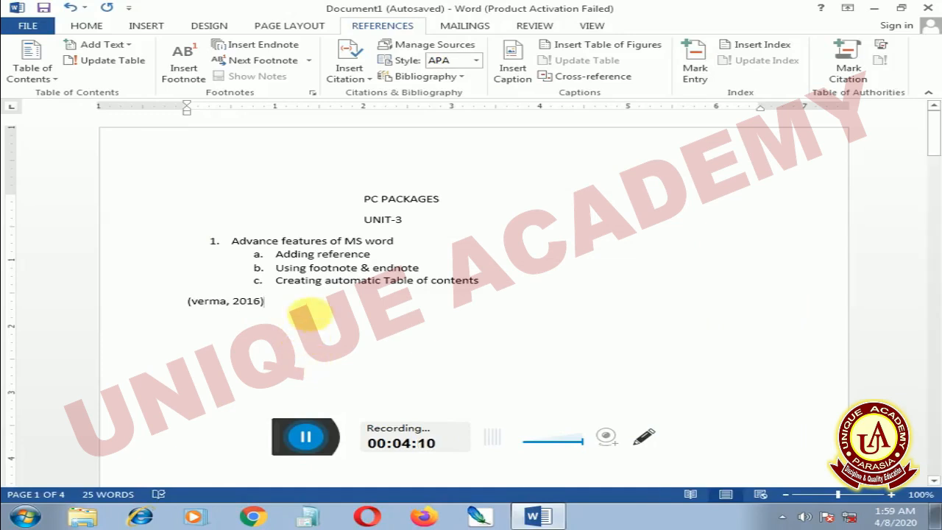
pyautogui.press('Return')
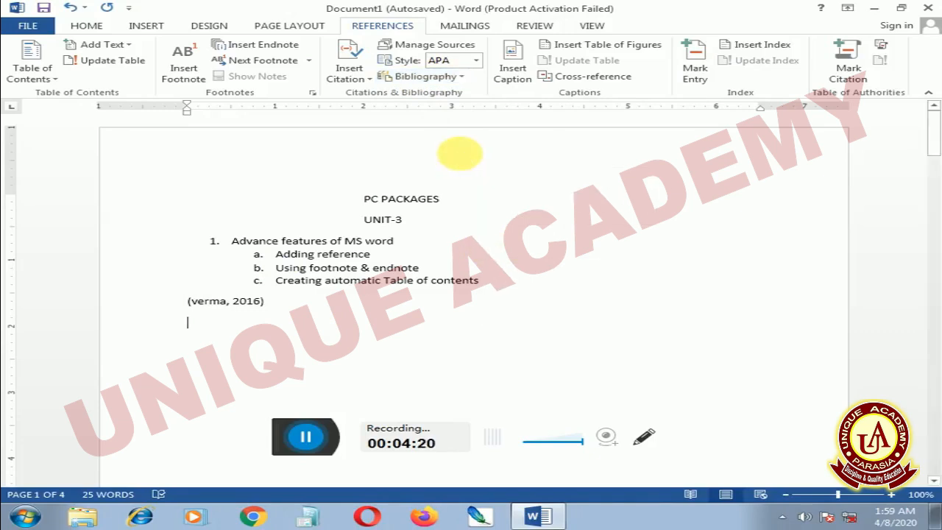
pyautogui.click(461, 156)
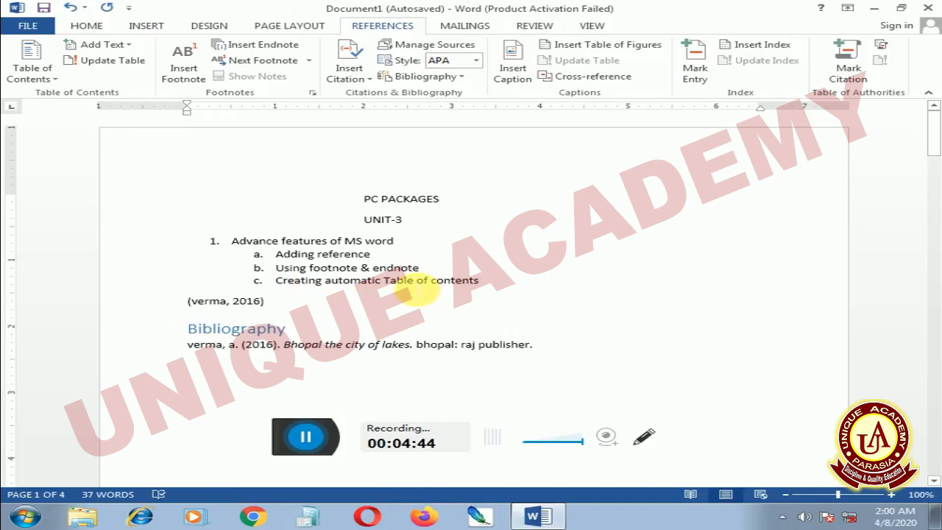
# Create a new blank document.
pyautogui.scroll(-1, 346, 309)
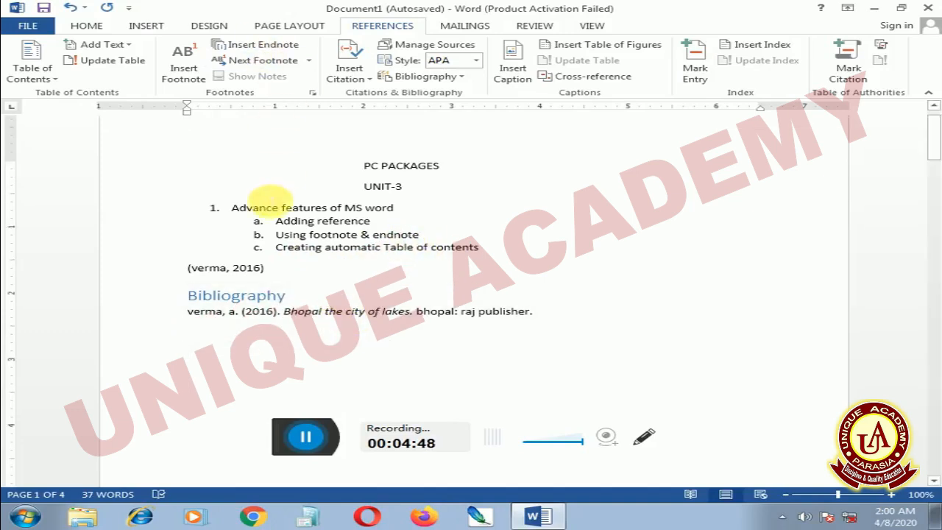
pyautogui.click(19, 28)
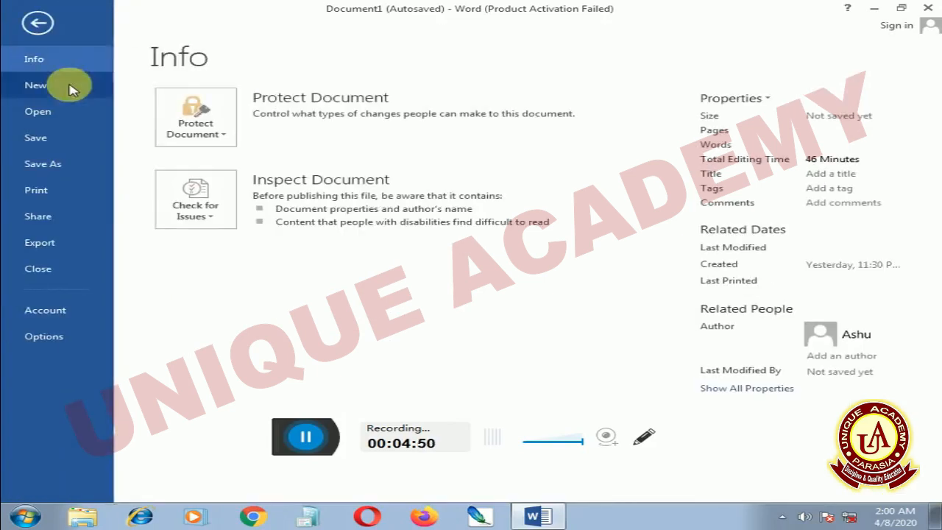
pyautogui.click(56, 87)
pyautogui.click(237, 231)
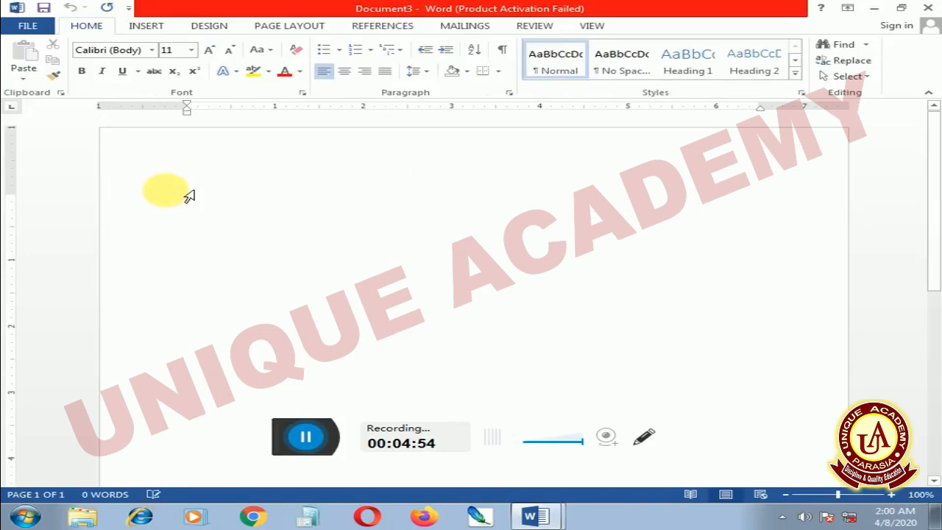
# Add empty paragraphs to the blank document until the cursor reaches a second page.
pyautogui.press('Return')
pyautogui.press('Return')
pyautogui.press('Return')
pyautogui.press('Return')
pyautogui.press('Return')
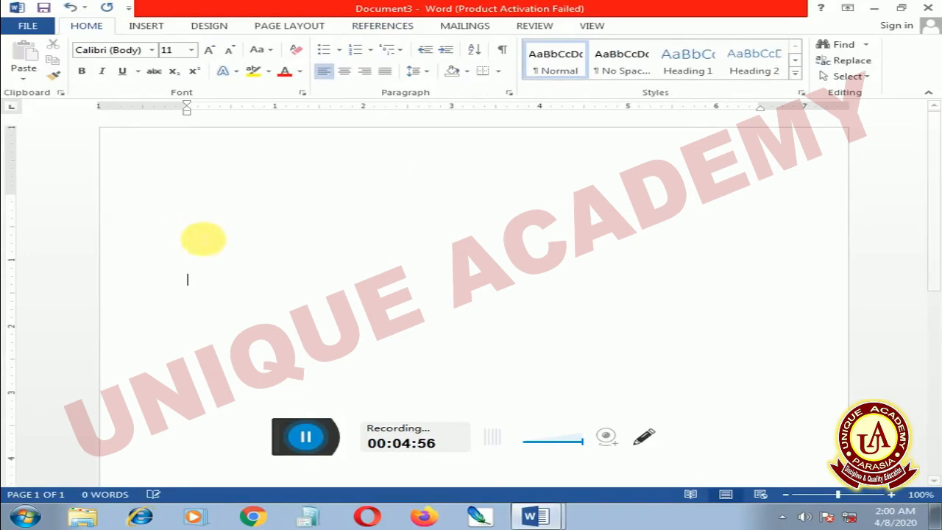
pyautogui.press('Return')
pyautogui.press('Return')
pyautogui.press('Return')
pyautogui.press('Return')
pyautogui.press('Return')
pyautogui.press('Return')
pyautogui.press('Return')
pyautogui.press('Return')
pyautogui.press('Return')
pyautogui.press('Return')
pyautogui.press('Return')
pyautogui.press('Return')
pyautogui.press('Return')
pyautogui.press('Return')
pyautogui.press('Return')
pyautogui.press('Return')
pyautogui.press('Return')
pyautogui.press('Return')
pyautogui.press('Return')
pyautogui.press('Return')
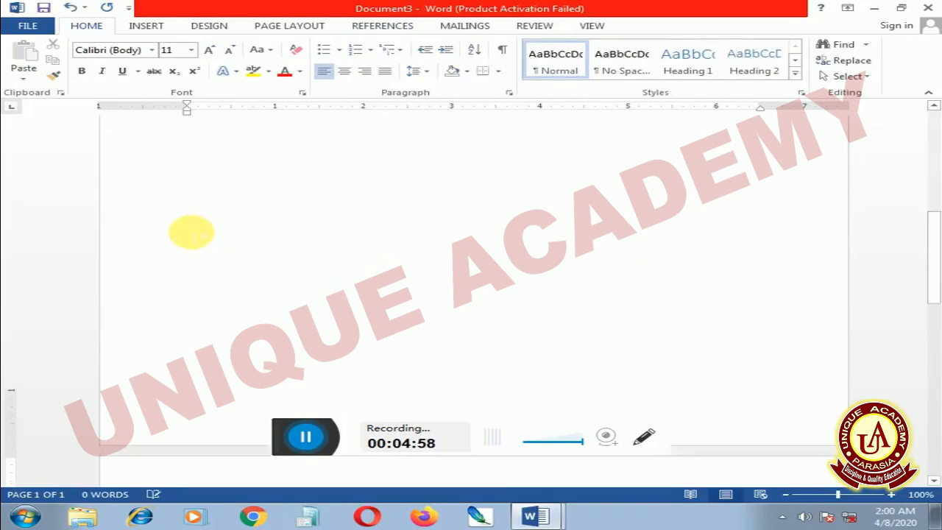
pyautogui.scroll(-1, 234, 265)
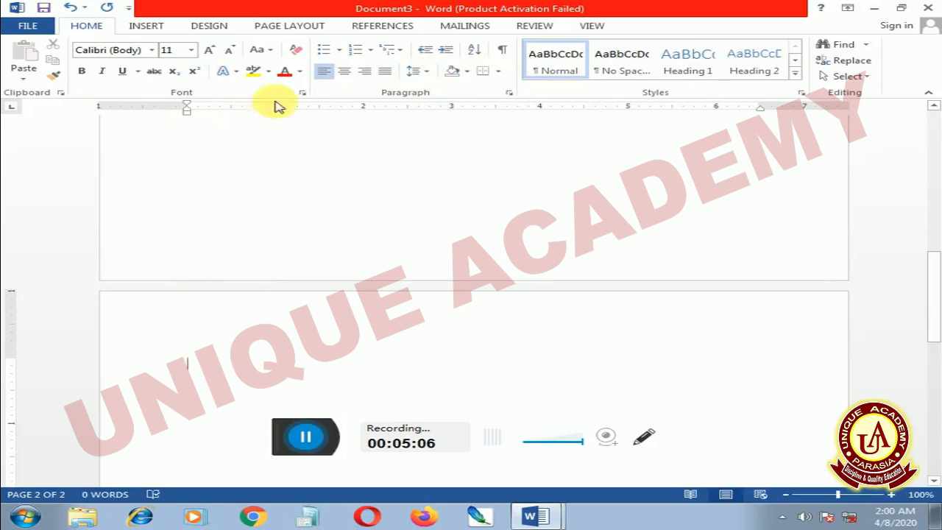
# Add the heading "Unit-1" in Heading 1 style, tabbed towards the middle of the second page's first line.
pyautogui.click(690, 71)
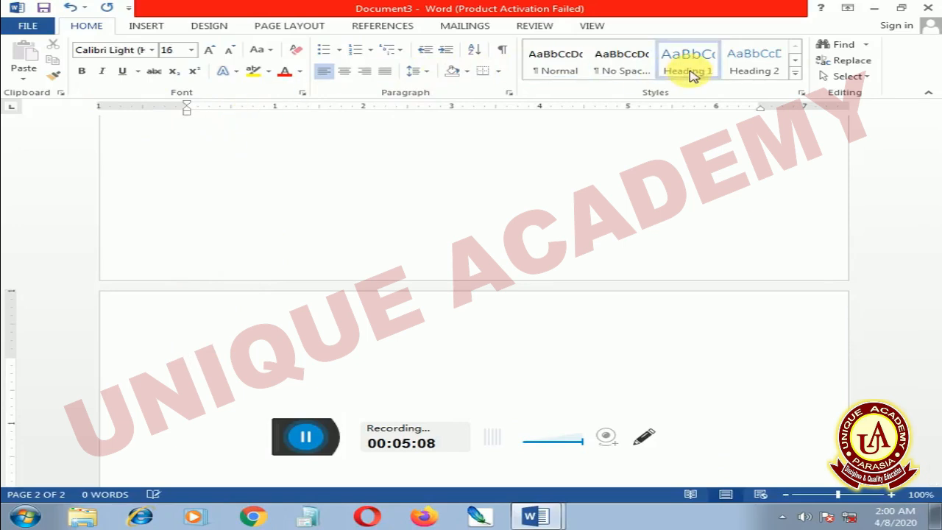
pyautogui.press('Tab')
pyautogui.press('BackSpace')
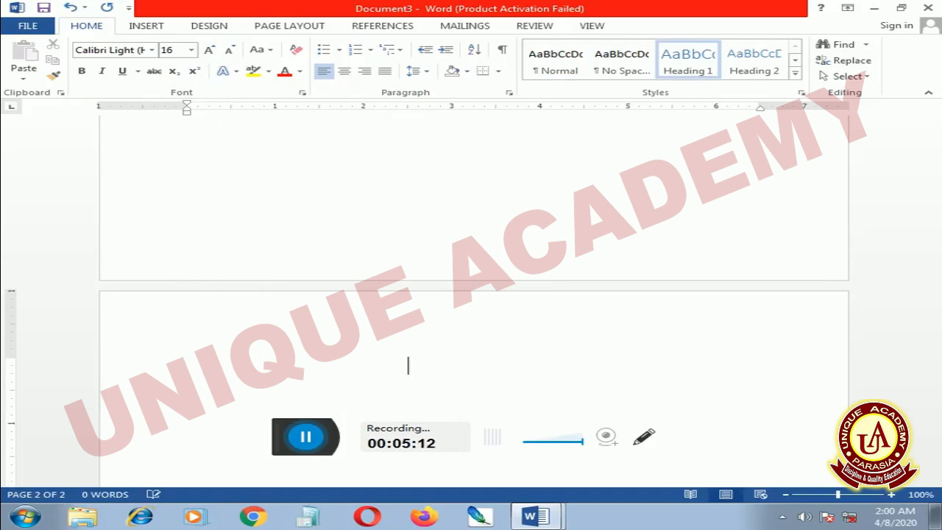
pyautogui.write('Unn')
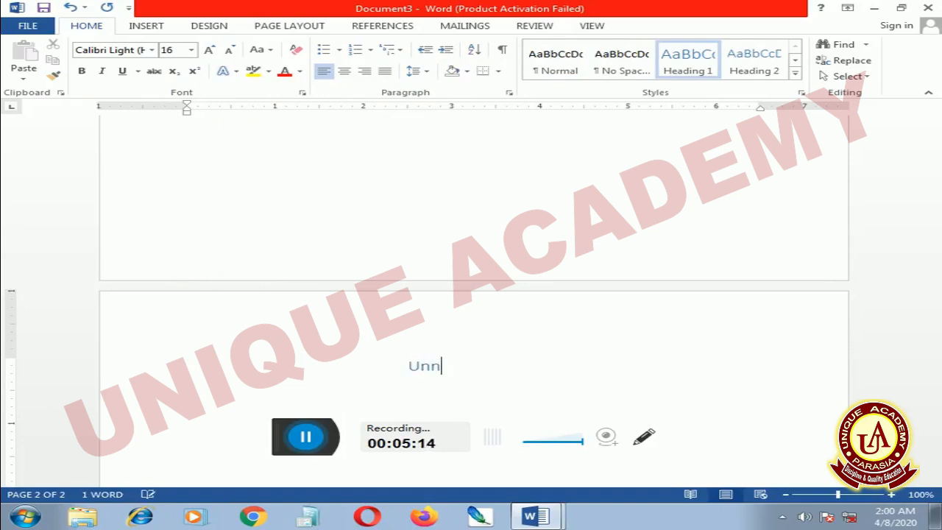
pyautogui.press('BackSpace')
pyautogui.press('BackSpace')
pyautogui.write('it-1')
pyautogui.scroll(-4, 557, 248)
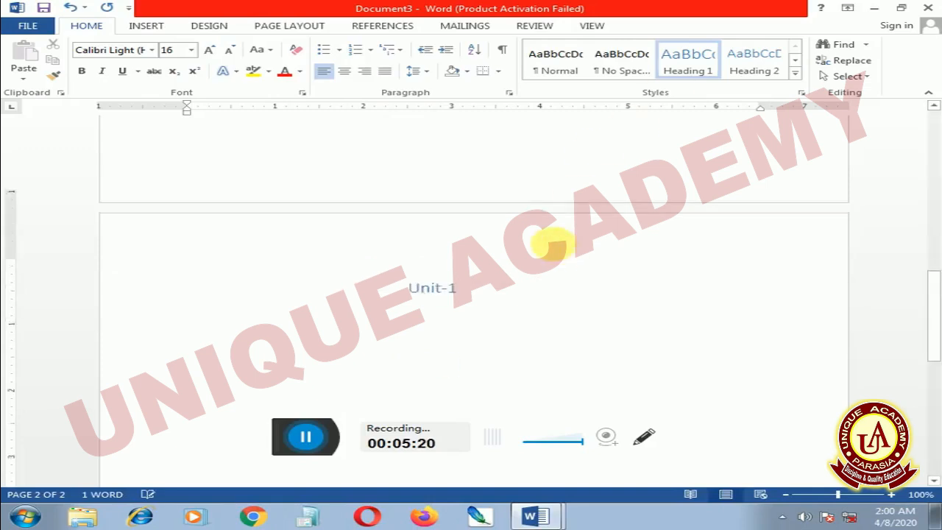
# Insert a page break after Unit-1 and add the tab-indented Heading 1 heading "Unit-2" on the third page.
pyautogui.hotkey('ctrl', 'Return')
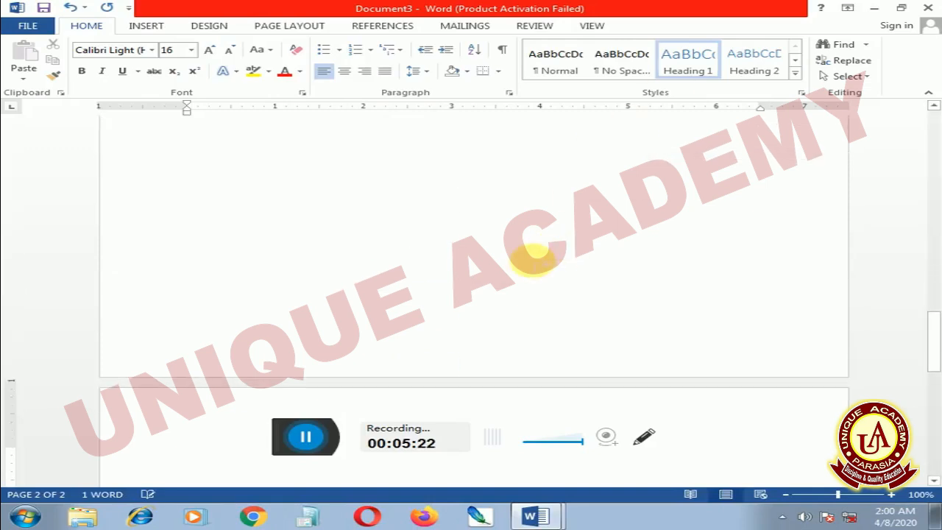
pyautogui.press('Tab')
pyautogui.press('Tab')
pyautogui.press('Tab')
pyautogui.press('Tab')
pyautogui.press('Tab')
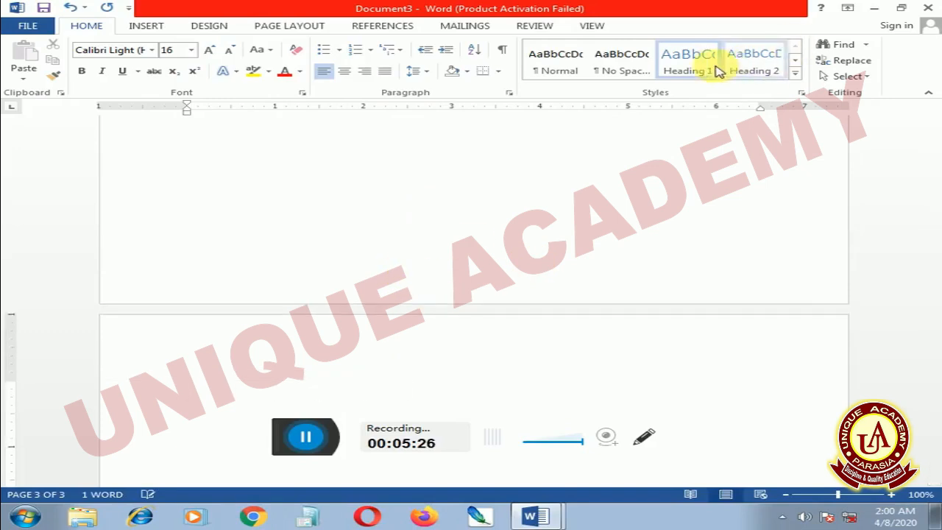
pyautogui.click(697, 68)
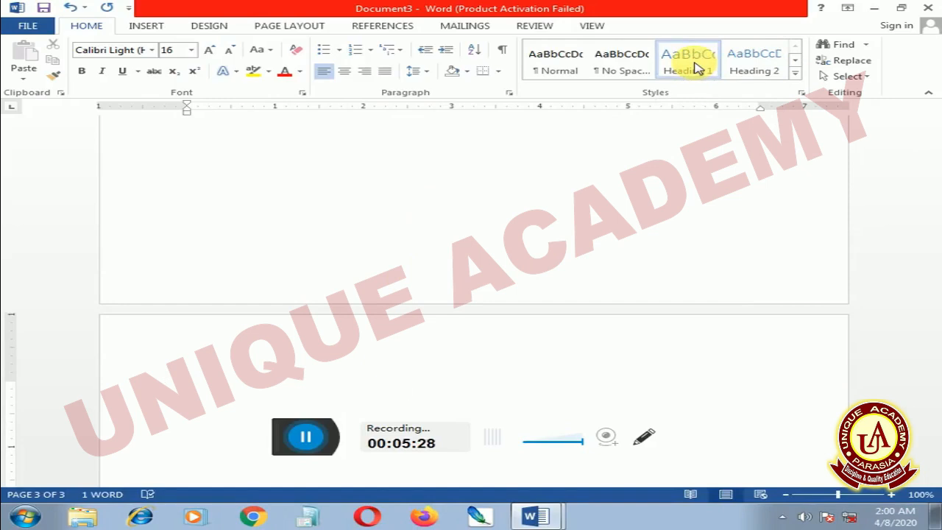
pyautogui.write('U')
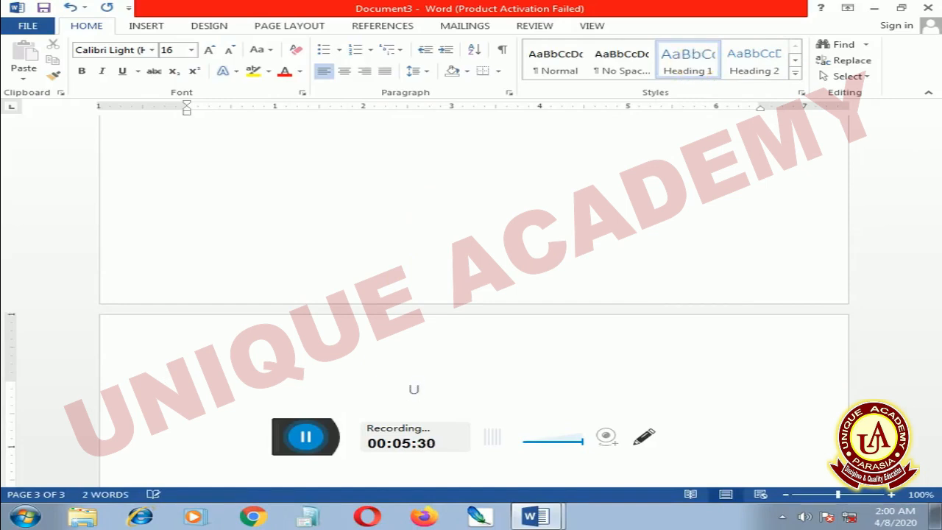
pyautogui.write('nit-2')
pyautogui.scroll(-2, 617, 232)
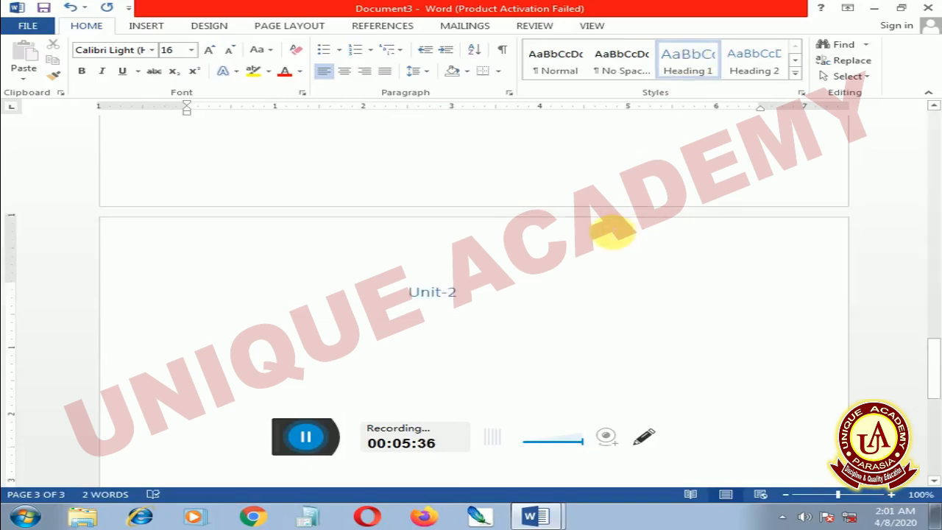
# Insert an automatic table of contents titled "Contents" at the start of the empty first page.
pyautogui.scroll(5, 476, 264)
pyautogui.scroll(10, 474, 264)
pyautogui.scroll(6, 488, 266)
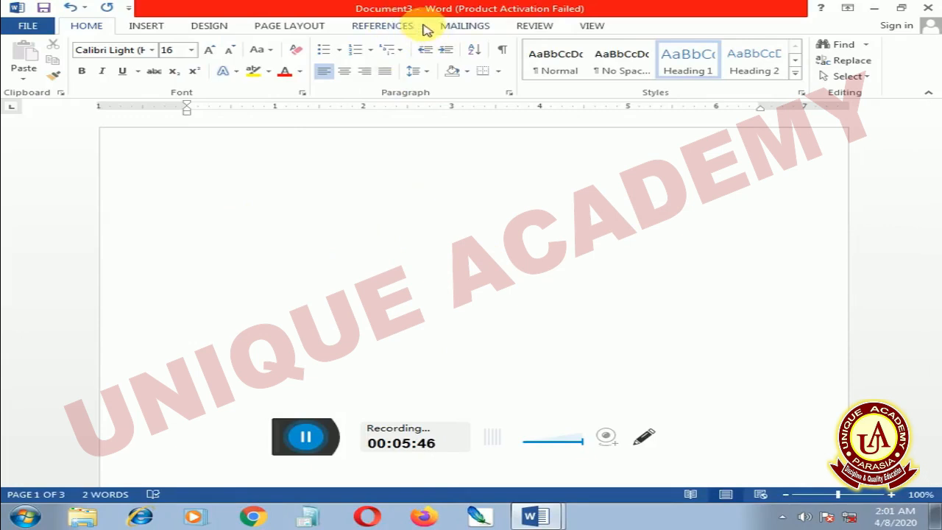
pyautogui.click(388, 26)
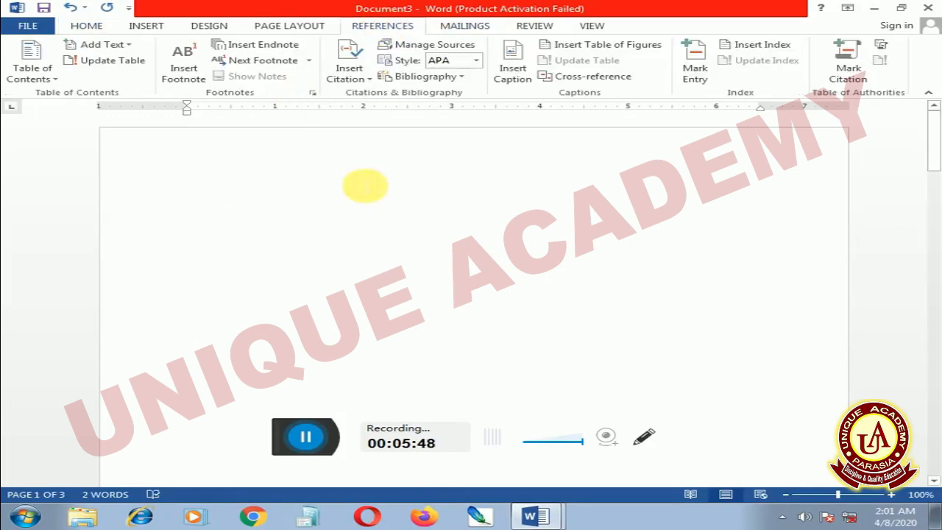
pyautogui.click(286, 201)
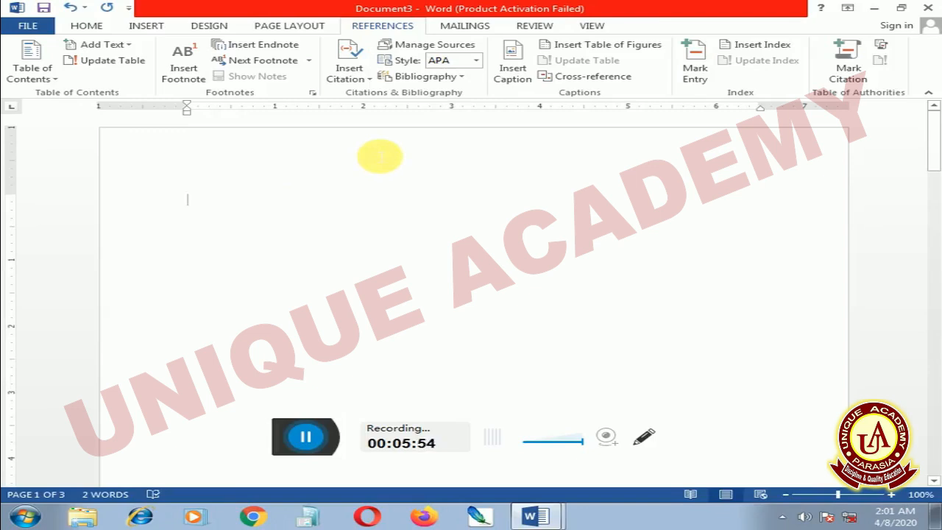
pyautogui.click(38, 76)
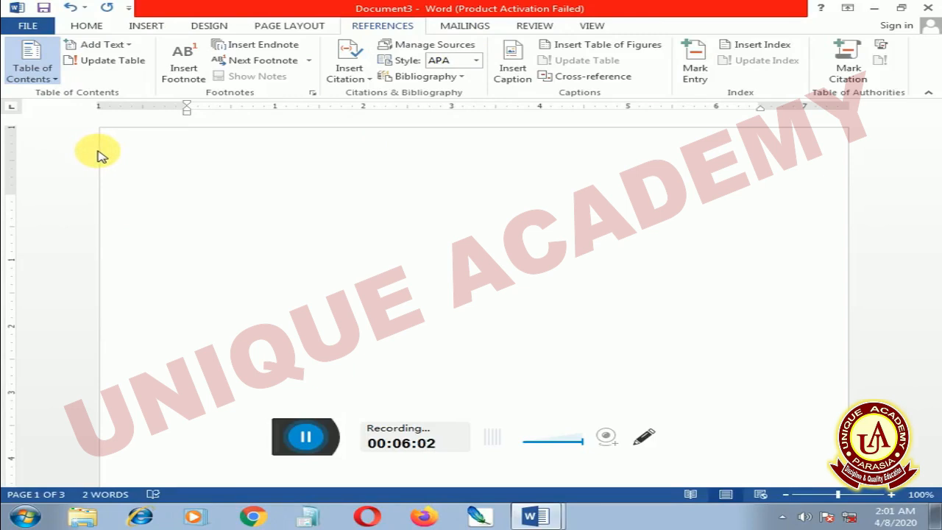
pyautogui.click(102, 157)
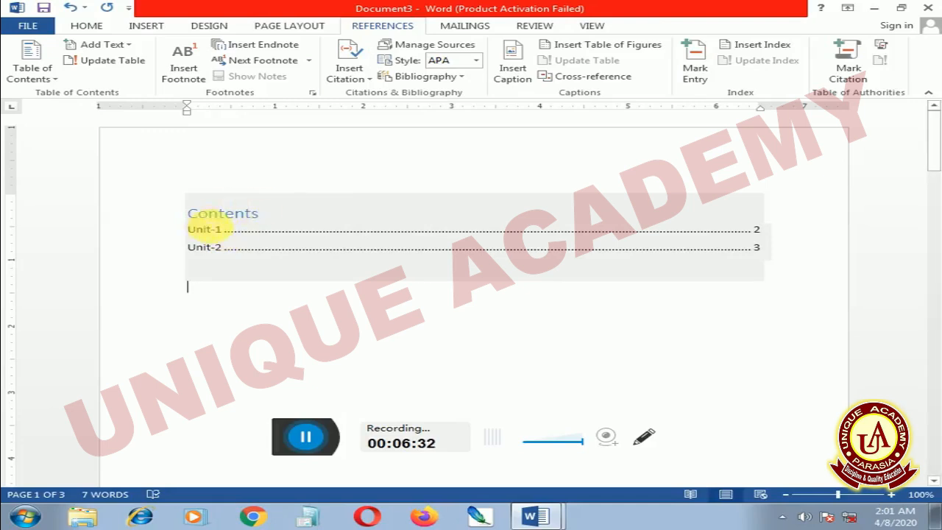
# Follow the Unit-1 entry of the table of contents to its heading, and return to the first page.
pyautogui.keyDown('ctrl'); pyautogui.click(217, 234); pyautogui.keyUp('ctrl')
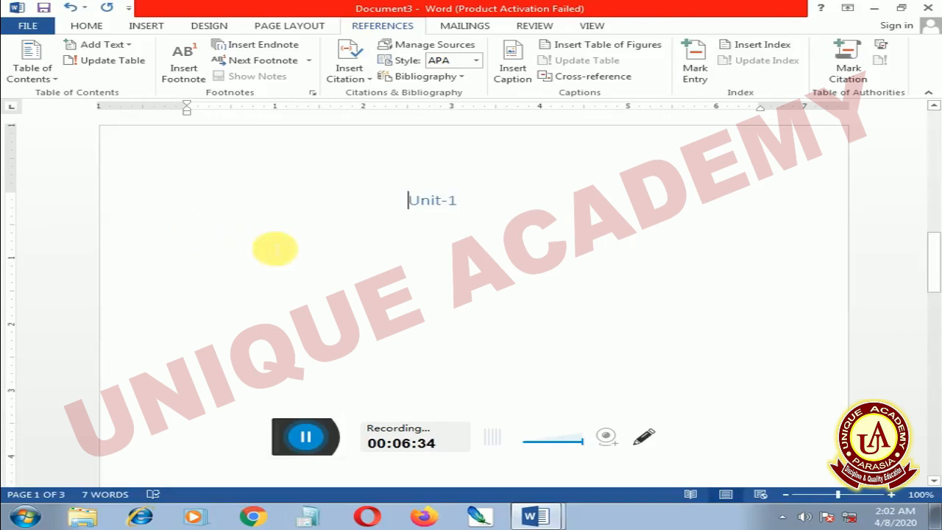
pyautogui.scroll(5, 323, 244)
pyautogui.scroll(5, 323, 244)
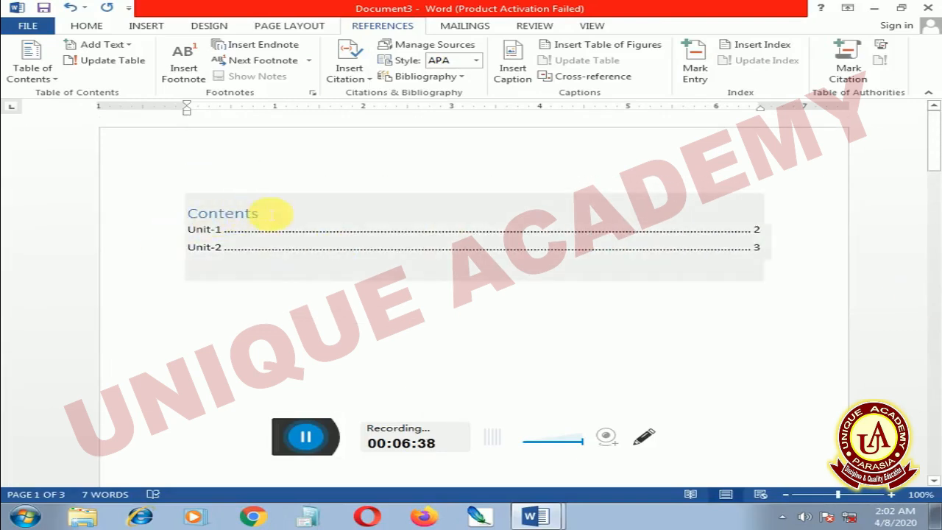
# Replace the table of contents title with "INDEX".
pyautogui.click(269, 213)
pyautogui.press('BackSpace')
pyautogui.press('BackSpace')
pyautogui.press('BackSpace')
pyautogui.press('BackSpace')
pyautogui.press('BackSpace')
pyautogui.press('BackSpace')
pyautogui.press('BackSpace')
pyautogui.press('BackSpace')
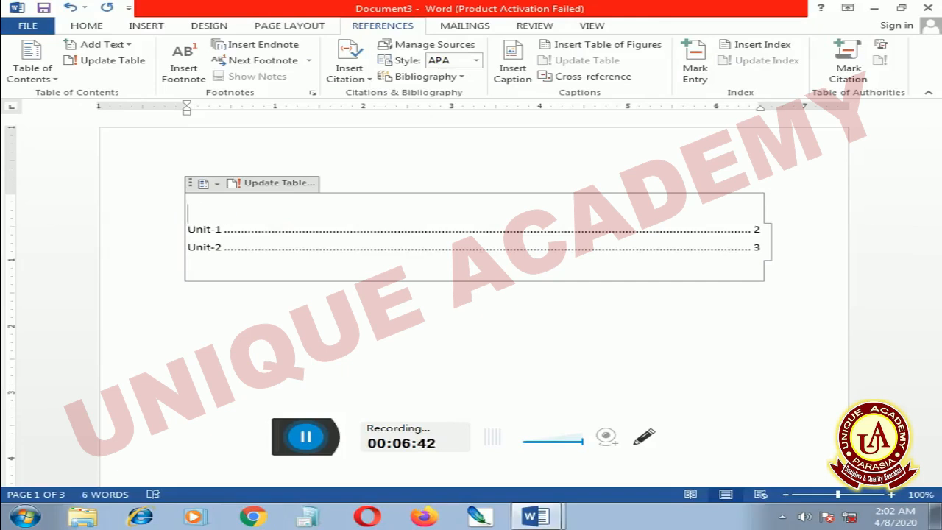
pyautogui.write('INDEX')
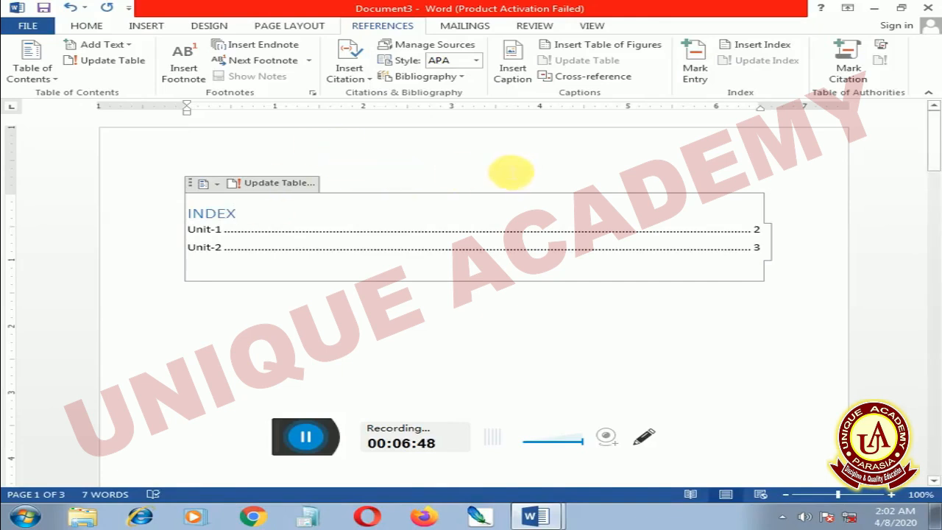
# Switch to Document1 to view its topic list and bibliography, and return to Document3.
pyautogui.click(543, 509)
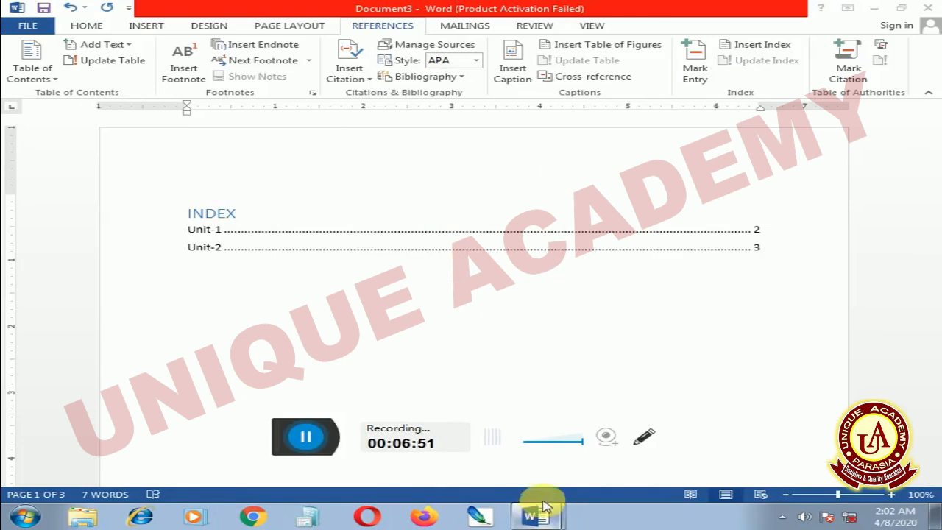
pyautogui.click(546, 463)
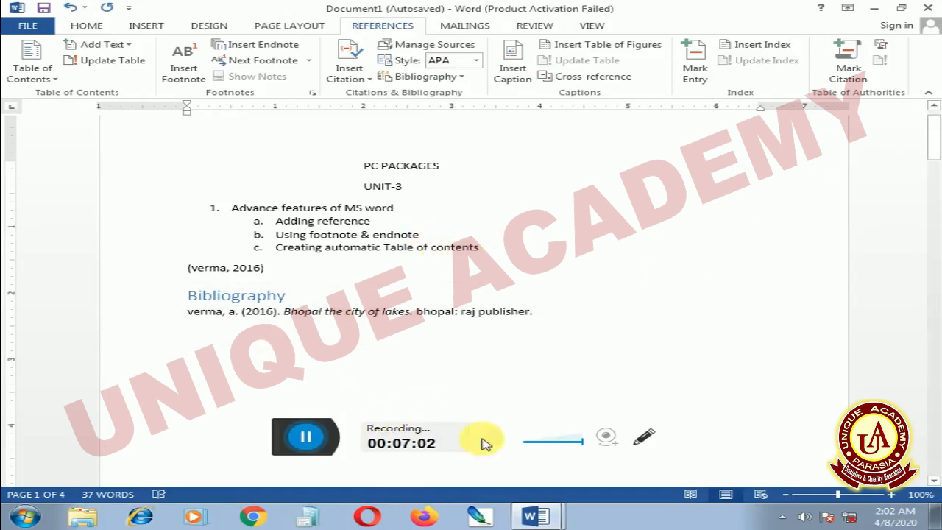
pyautogui.click(532, 516)
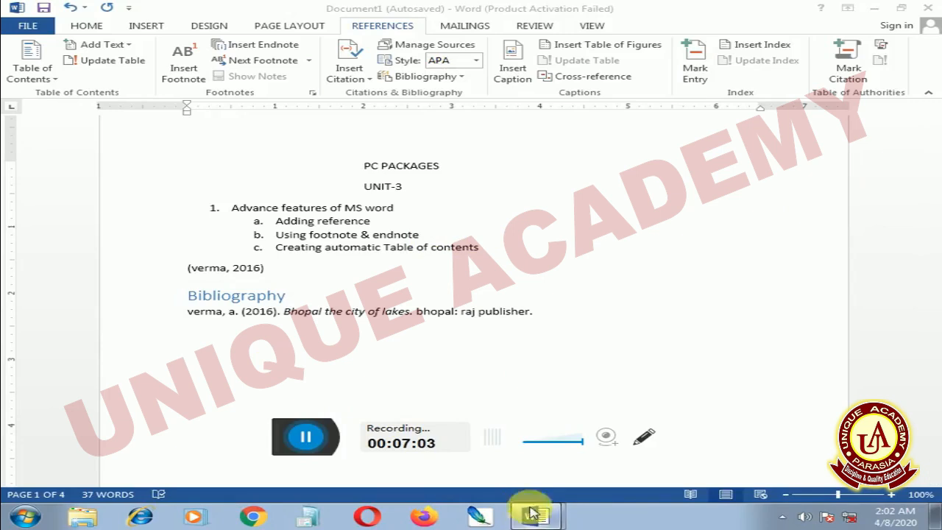
pyautogui.click(499, 482)
# Enter "=RAND" on the empty line below the table of contents.
pyautogui.click(300, 316)
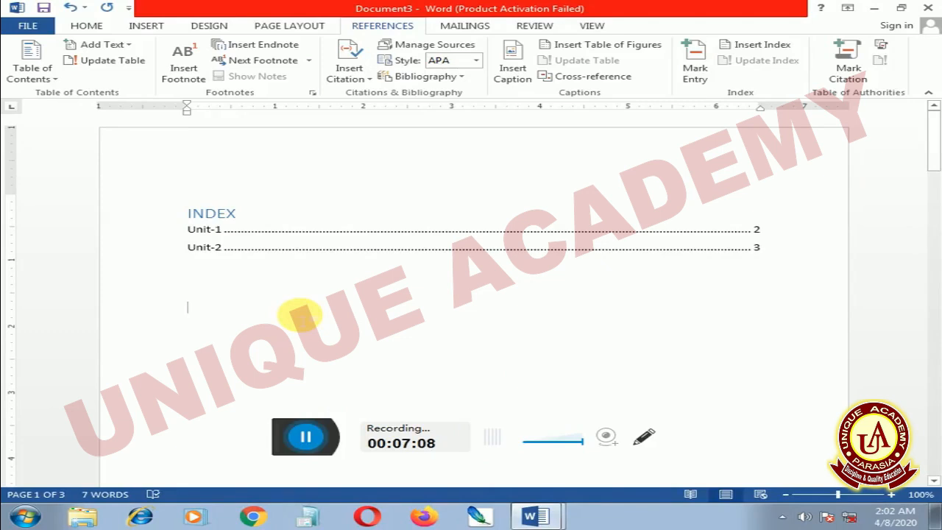
pyautogui.write('=RAAN')
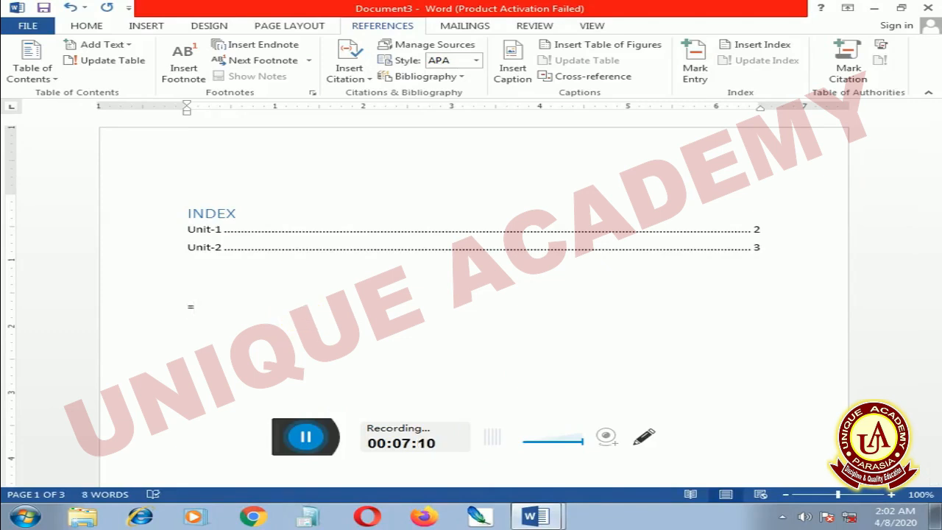
pyautogui.press('BackSpace')
pyautogui.press('BackSpace')
pyautogui.write('NND')
pyautogui.press('BackSpace')
pyautogui.press('BackSpace')
pyautogui.write('D')
pyautogui.rightClick(226, 314)
pyautogui.click(306, 316)
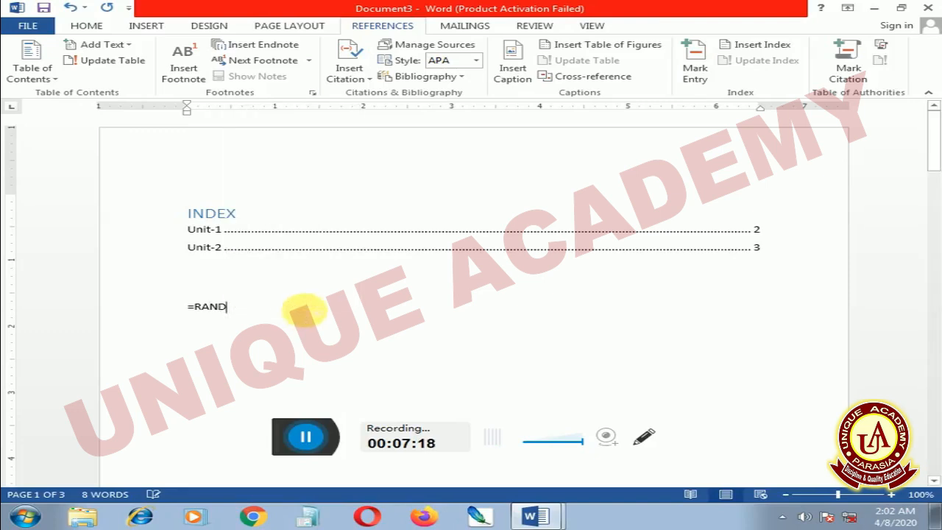
# Complete the entry as =RAND() and run it to generate paragraphs of sample text.
pyautogui.write('()')
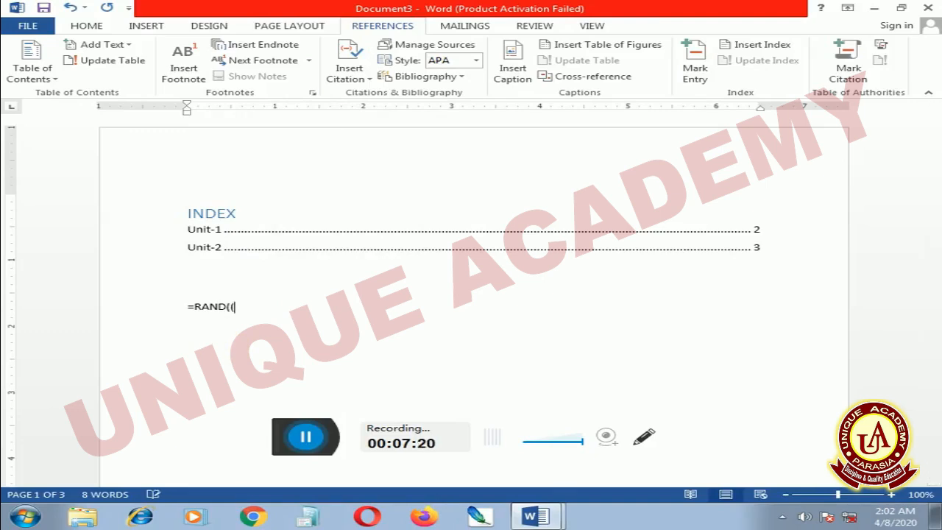
pyautogui.press('BackSpace')
pyautogui.press('BackSpace')
pyautogui.press('BackSpace')
pyautogui.write('D')
pyautogui.press('shift')
pyautogui.press('shift')
pyautogui.press('shift')
pyautogui.press('shift')
pyautogui.press('shift')
pyautogui.write('(')
pyautogui.press('Escape')
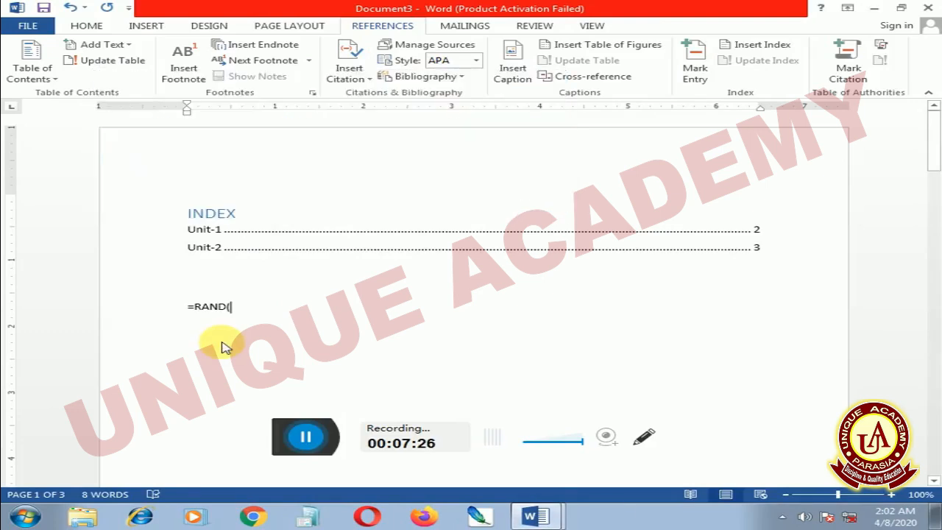
pyautogui.write('))')
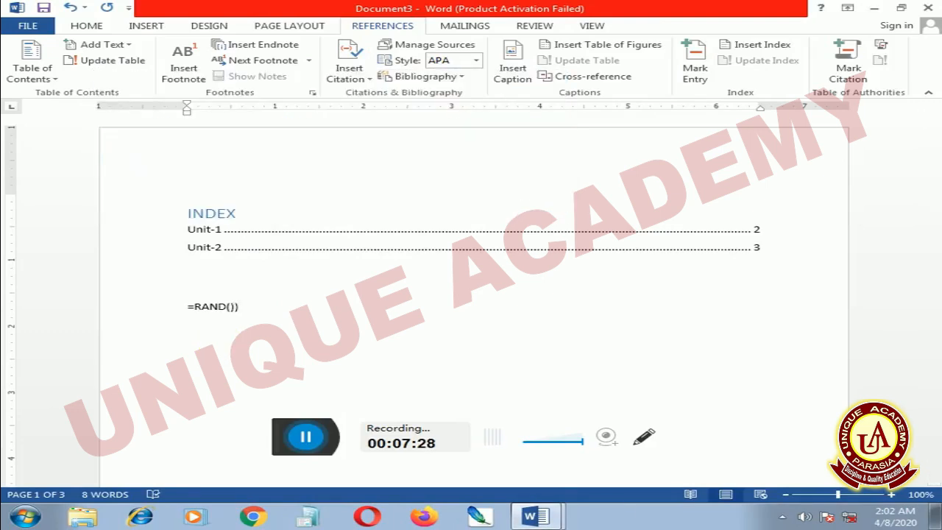
pyautogui.press('Return')
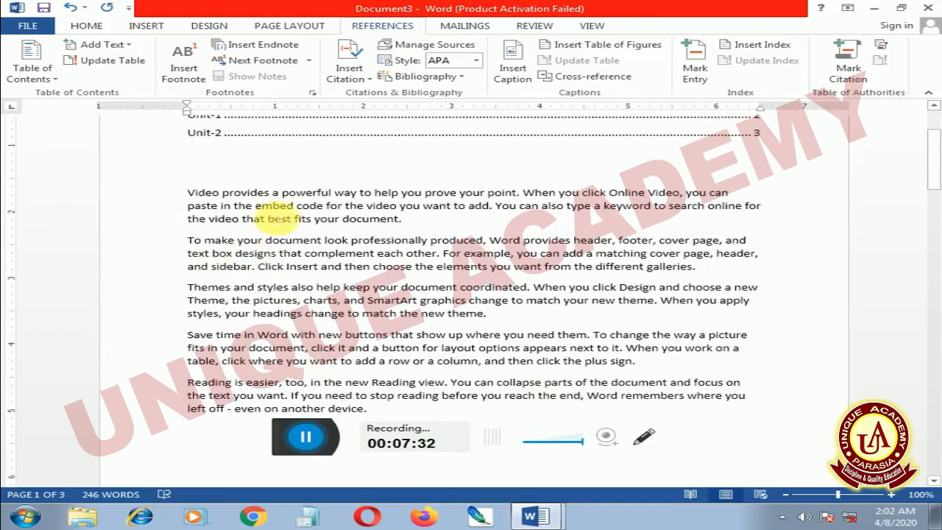
# Insert a footnote at the end of the first sample paragraph with the text "GOOD", and return to its reference mark.
pyautogui.click(403, 219)
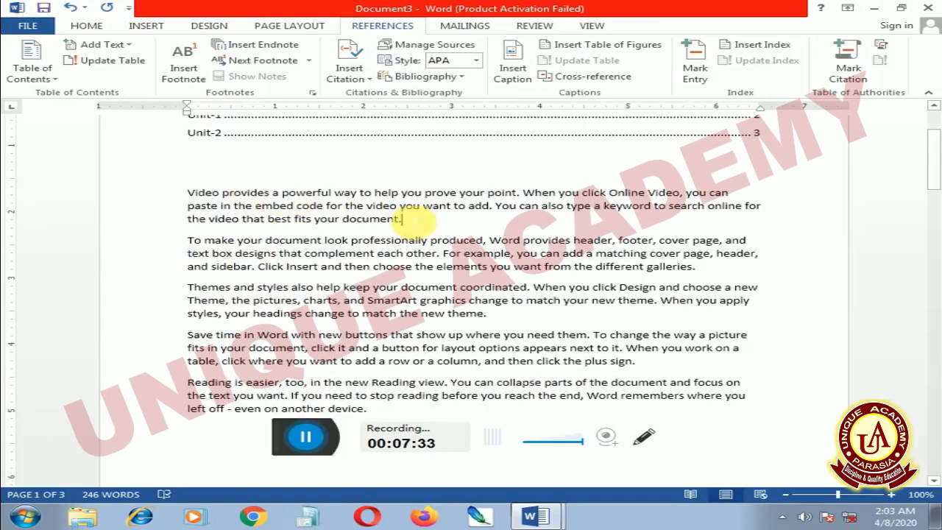
pyautogui.click(192, 71)
pyautogui.scroll(2, 389, 237)
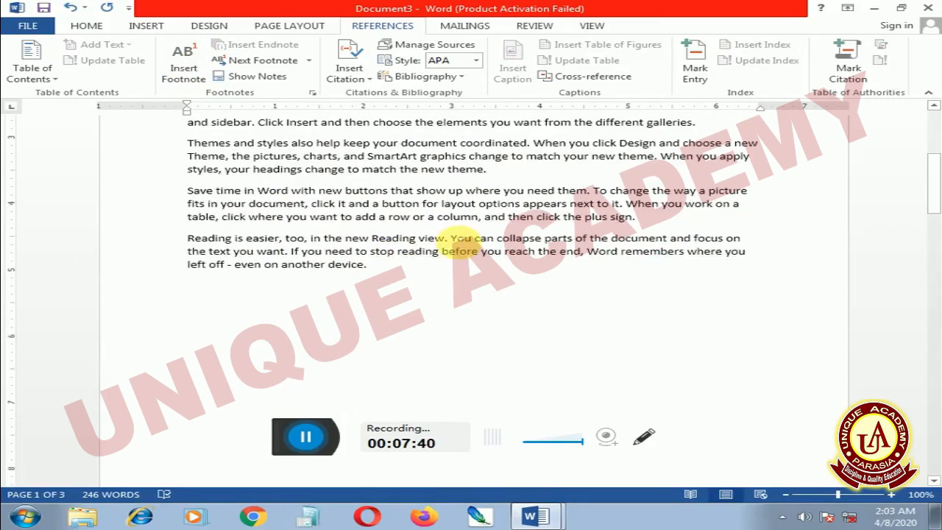
pyautogui.scroll(3, 431, 185)
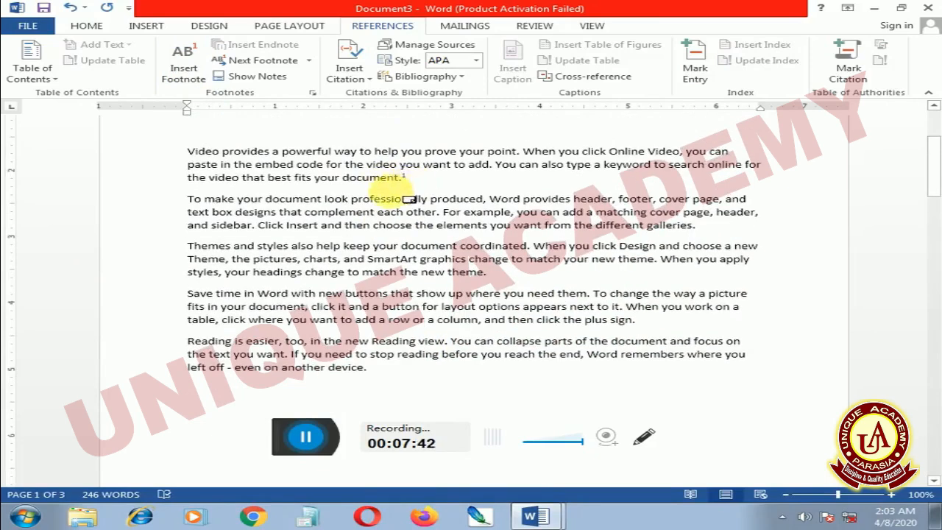
pyautogui.scroll(-5, 389, 178)
pyautogui.scroll(-3, 324, 221)
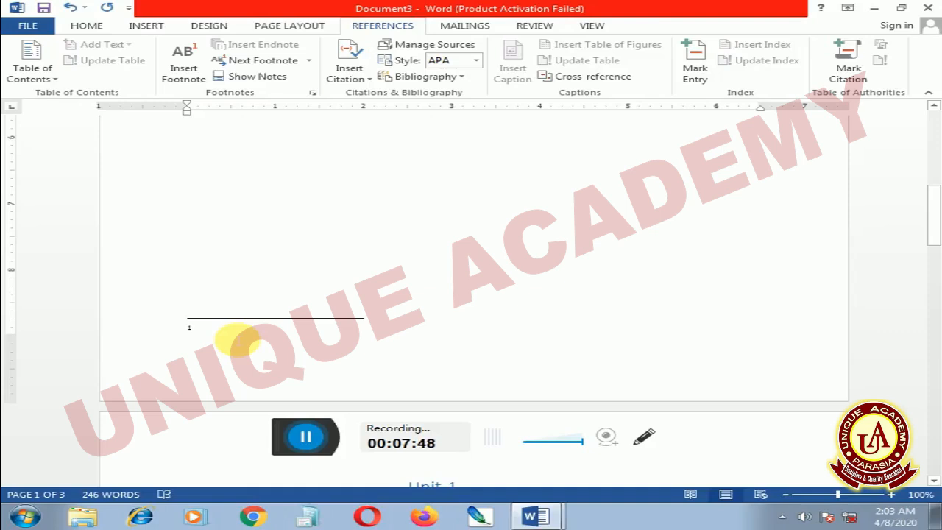
pyautogui.write('GOODD')
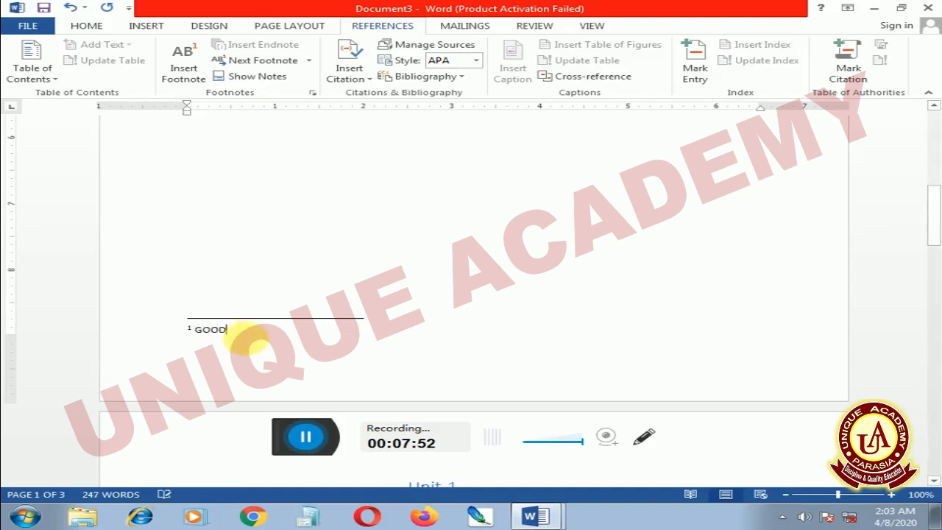
pyautogui.scroll(5, 221, 221)
pyautogui.scroll(3, 358, 193)
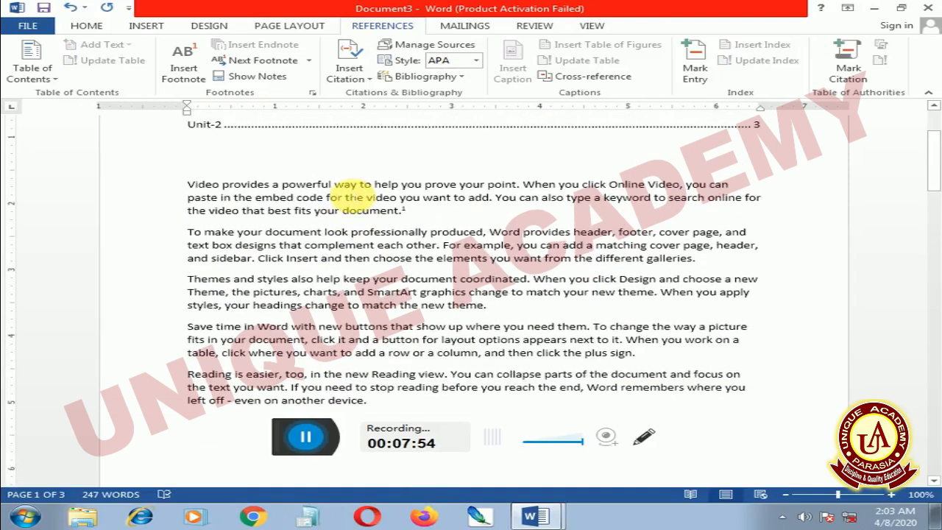
pyautogui.moveTo(404, 209)
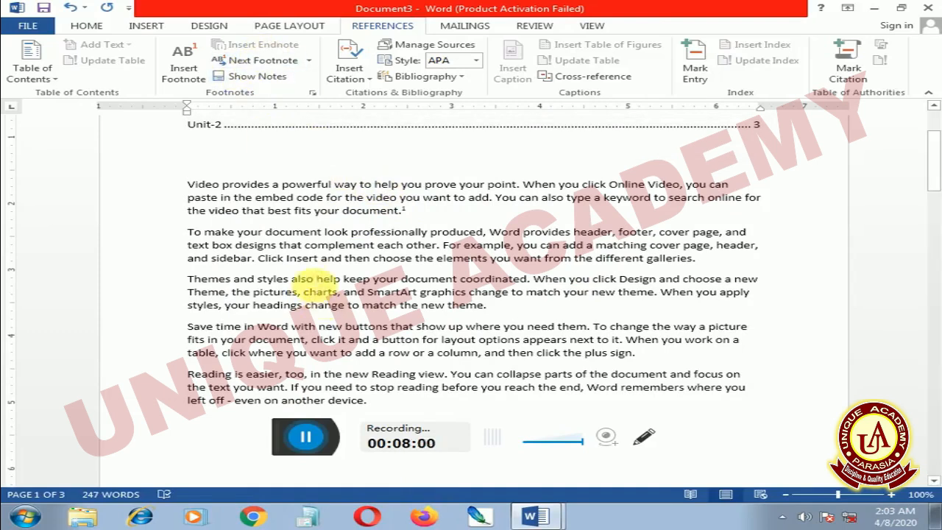
# Insert an endnote at the end of the second sample paragraph with the text "GOOD WRITING", and return to its reference mark.
pyautogui.click(275, 261)
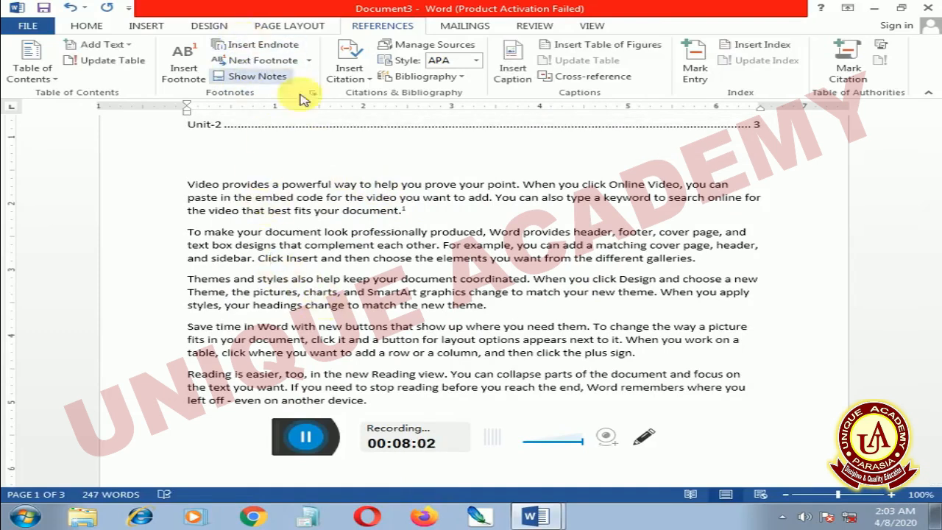
pyautogui.click(705, 259)
pyautogui.click(275, 47)
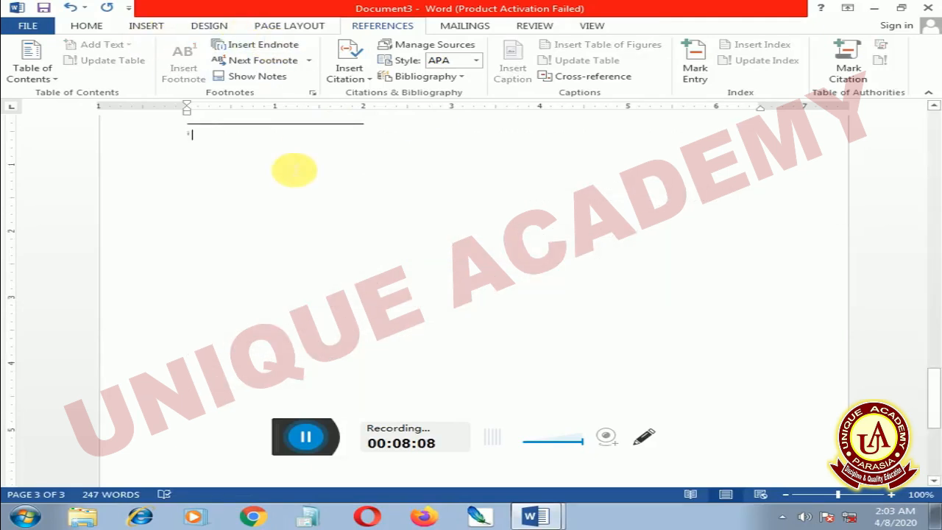
pyautogui.write('GO')
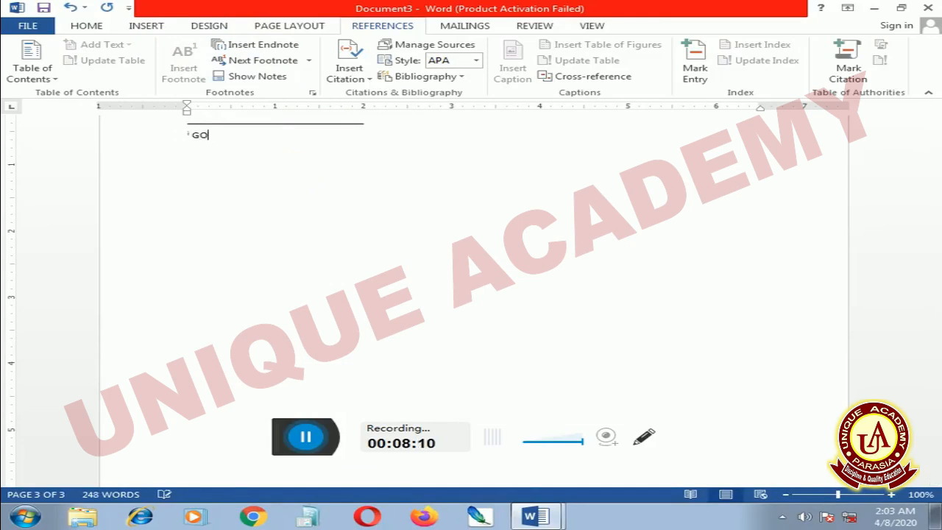
pyautogui.write('OD WRITING')
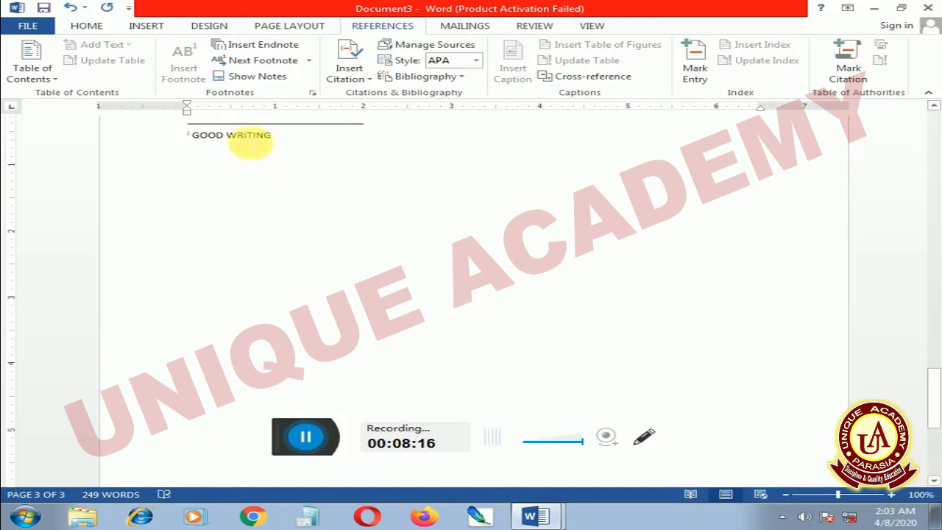
pyautogui.scroll(5, 188, 201)
pyautogui.scroll(10, 187, 200)
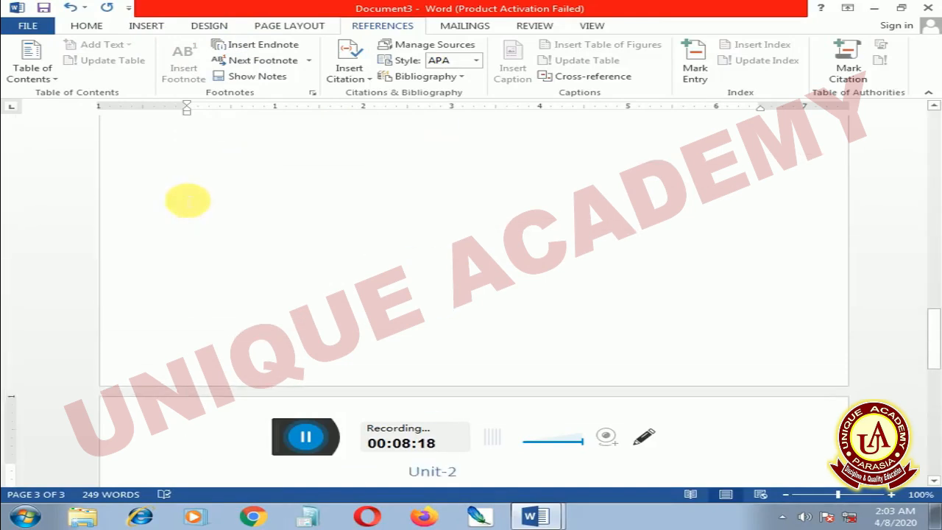
pyautogui.scroll(10, 187, 200)
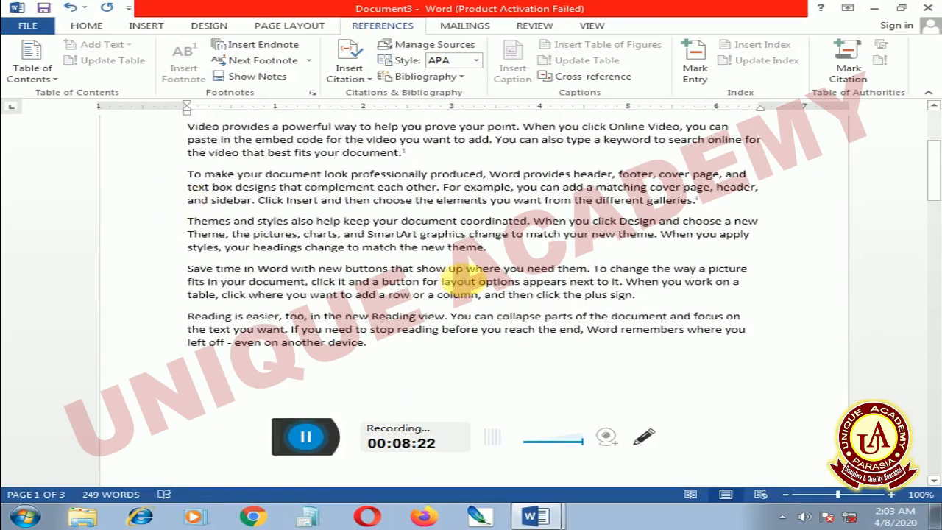
pyautogui.scroll(3, 556, 315)
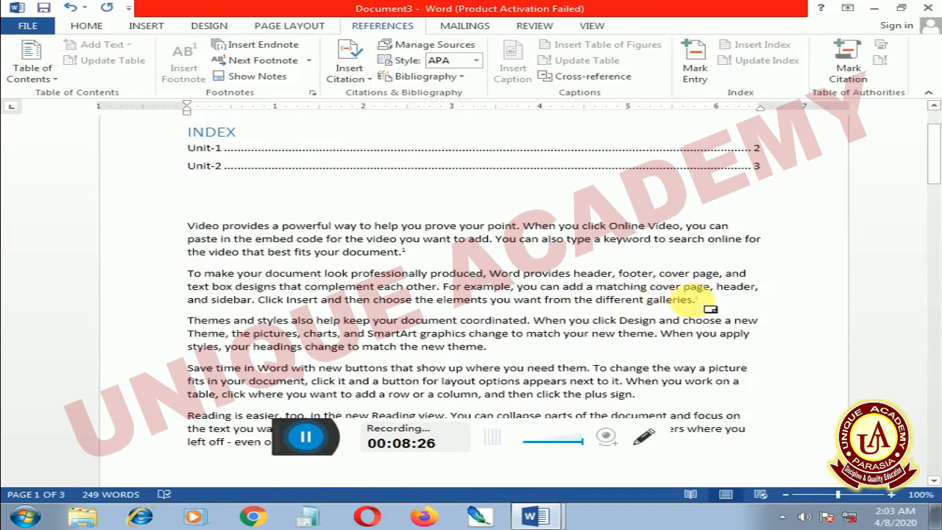
pyautogui.moveTo(711, 304)
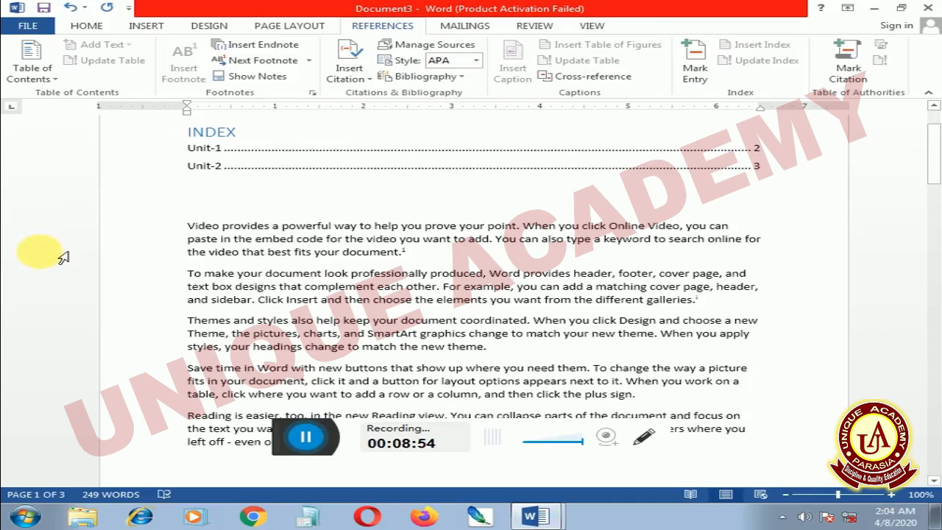
# Look over the index and sample paragraphs in Document3, and switch to Document1 to view its topic list.
pyautogui.scroll(-1, 63, 258)
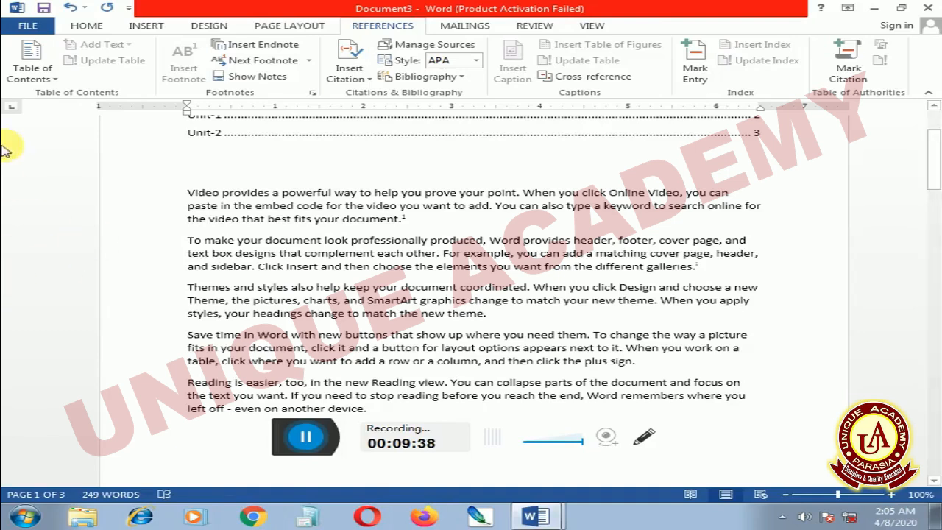
pyautogui.click(224, 154)
pyautogui.click(242, 193)
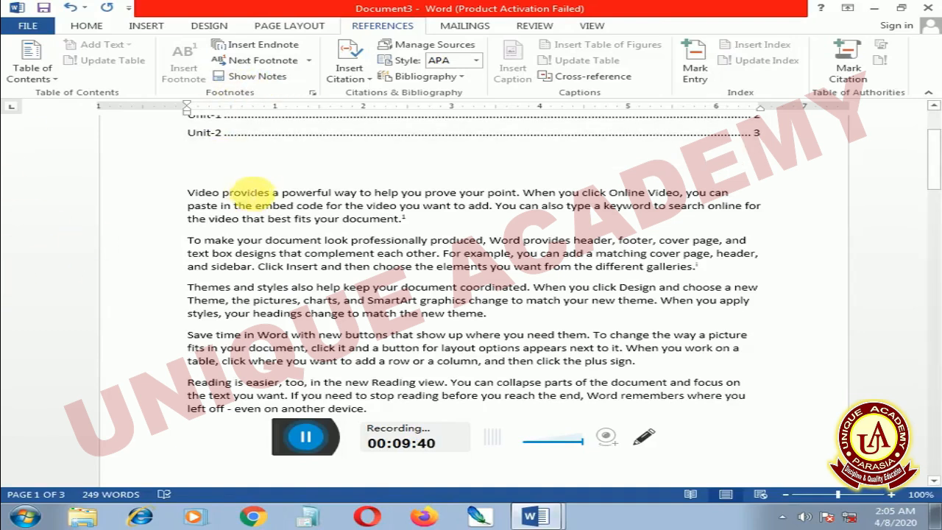
pyautogui.scroll(2, 279, 206)
pyautogui.scroll(2, 292, 221)
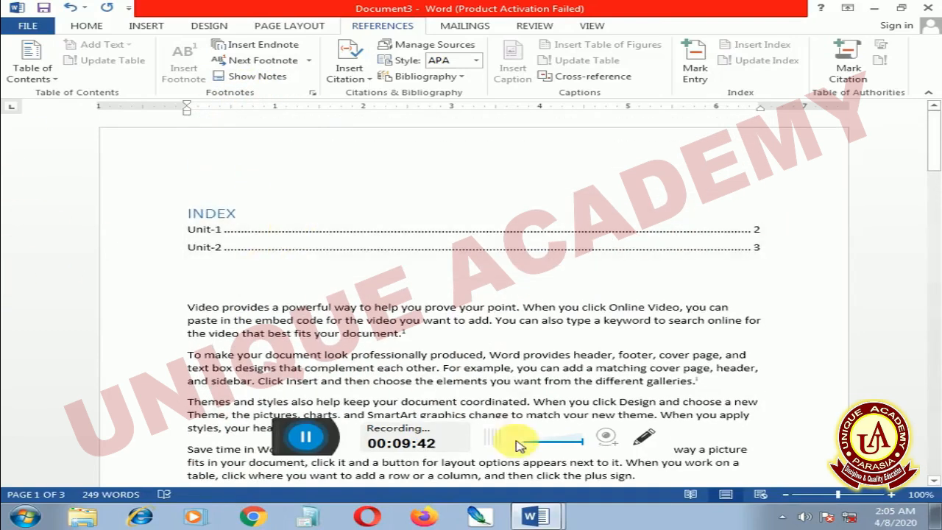
pyautogui.click(557, 519)
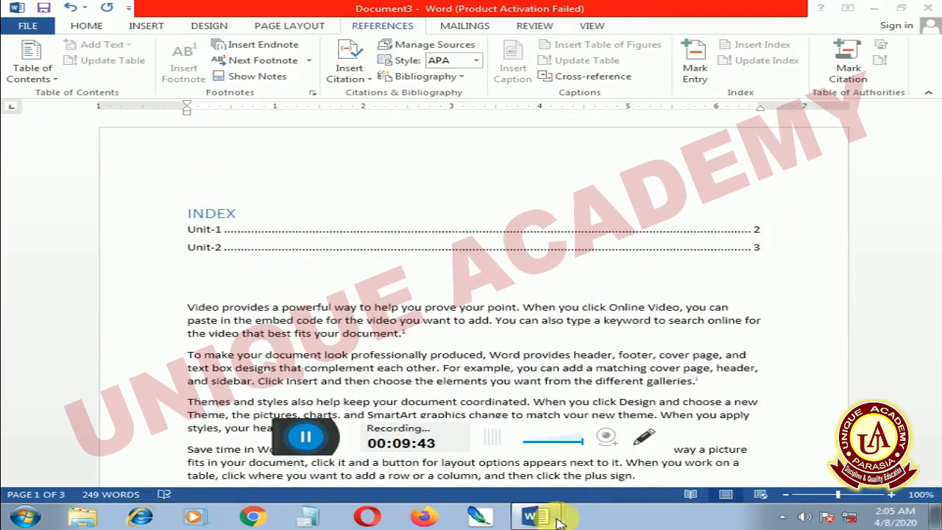
pyautogui.click(512, 460)
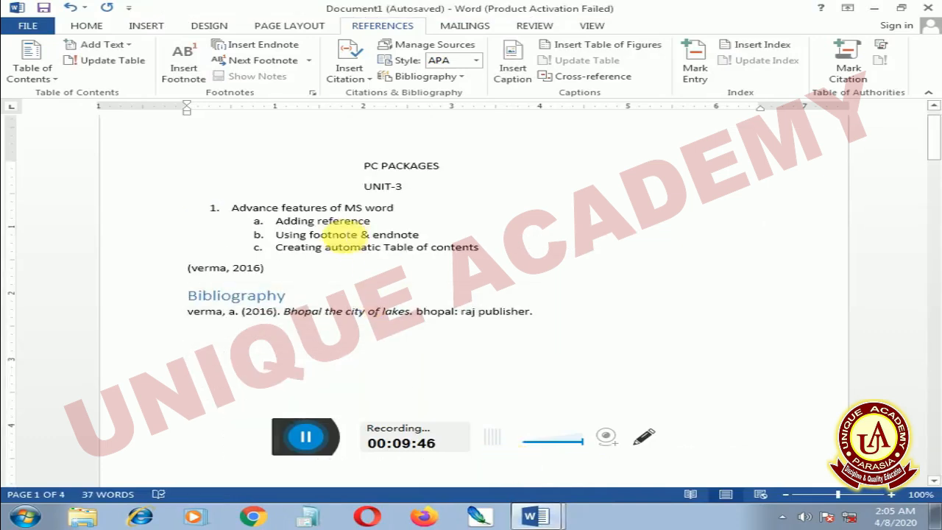